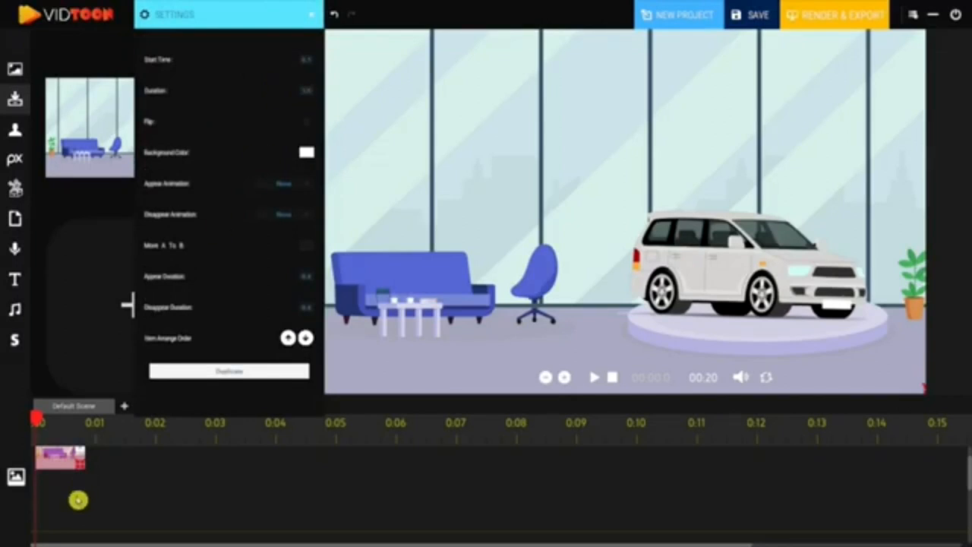
Extend the showroom background clip across the timeline and set its background color to white
drag(81, 469, 694, 477)
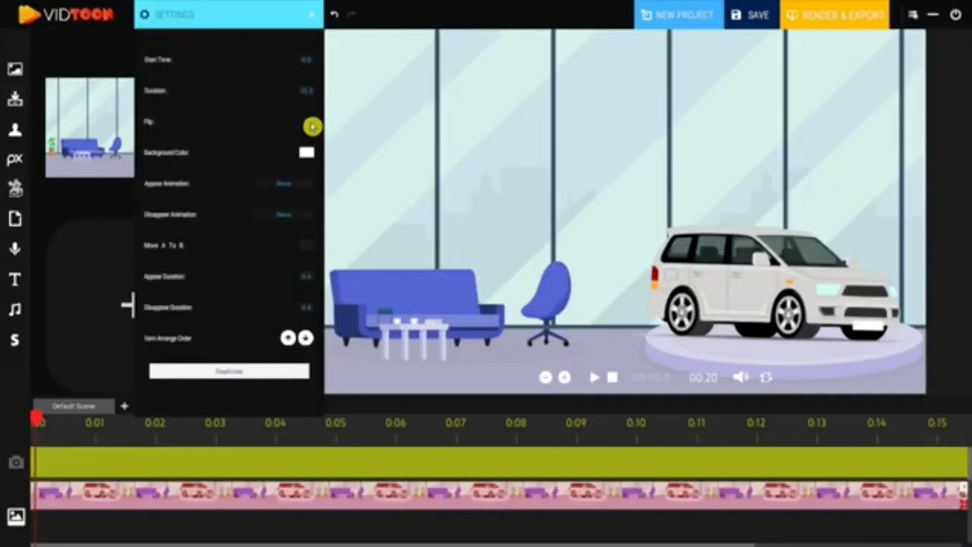
click(307, 124)
click(308, 124)
click(307, 155)
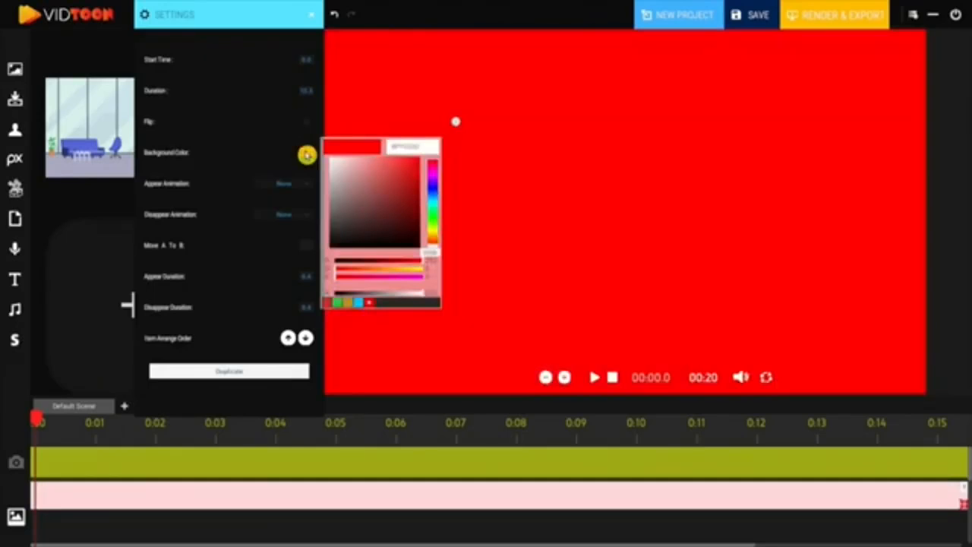
drag(349, 176, 330, 160)
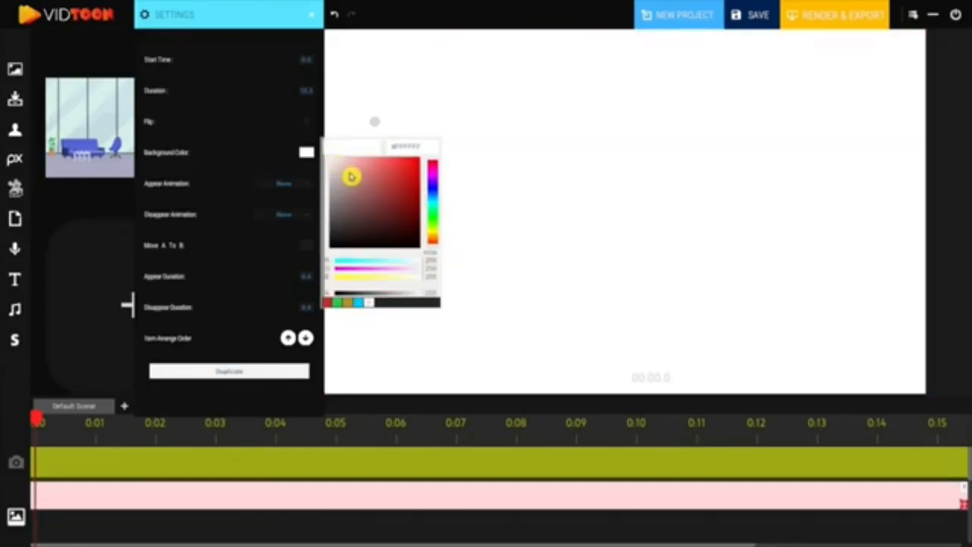
Set the background's appear animation to Left and its disappear animation to Right
click(307, 186)
click(296, 184)
click(280, 209)
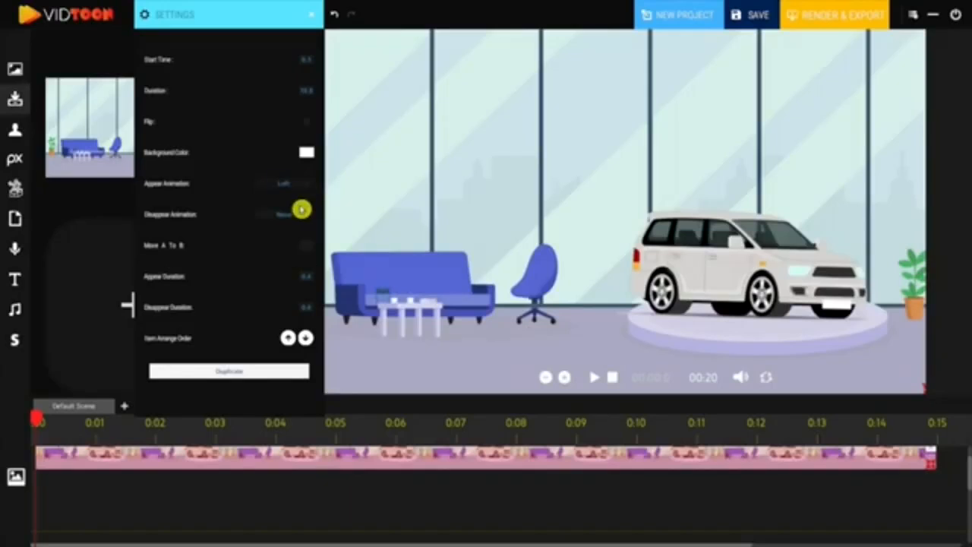
click(299, 218)
click(276, 253)
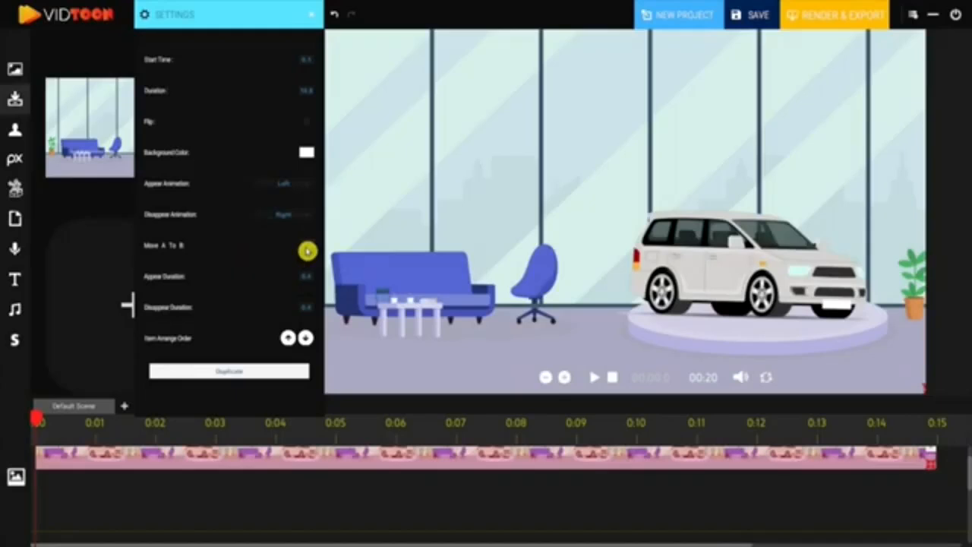
Enable Move A to B for the showroom background
click(306, 251)
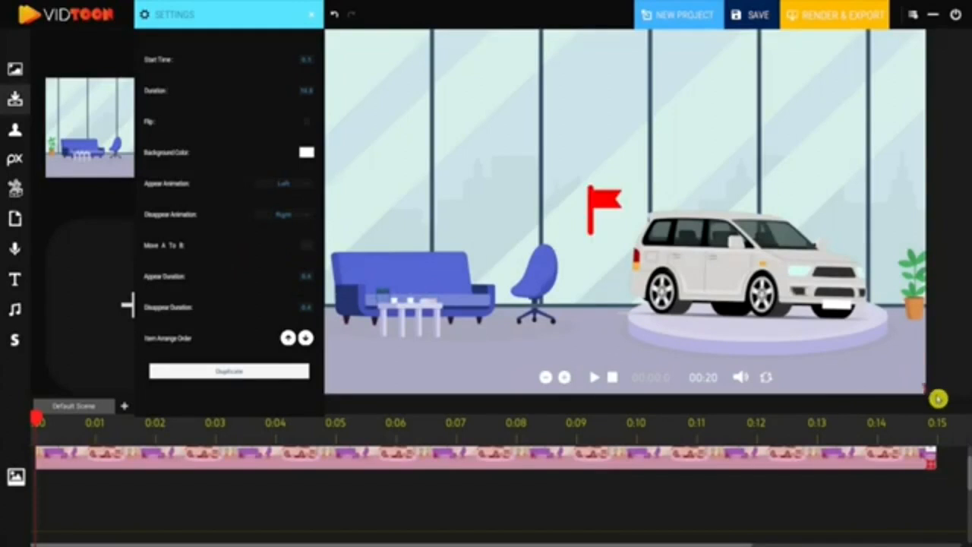
click(307, 249)
Add the showroom background with parked cars after the first clip on the timeline and play the preview
drag(714, 499, 235, 506)
drag(137, 170, 701, 474)
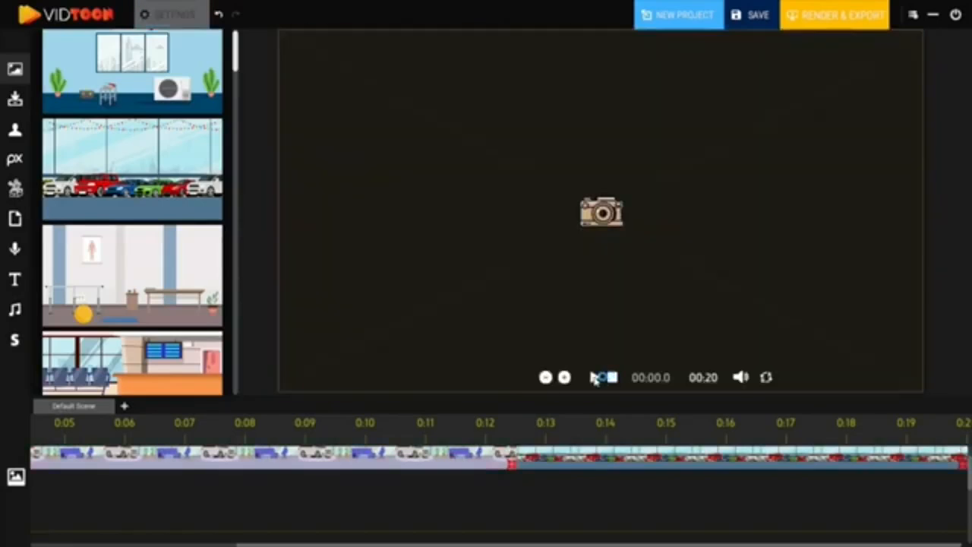
click(594, 377)
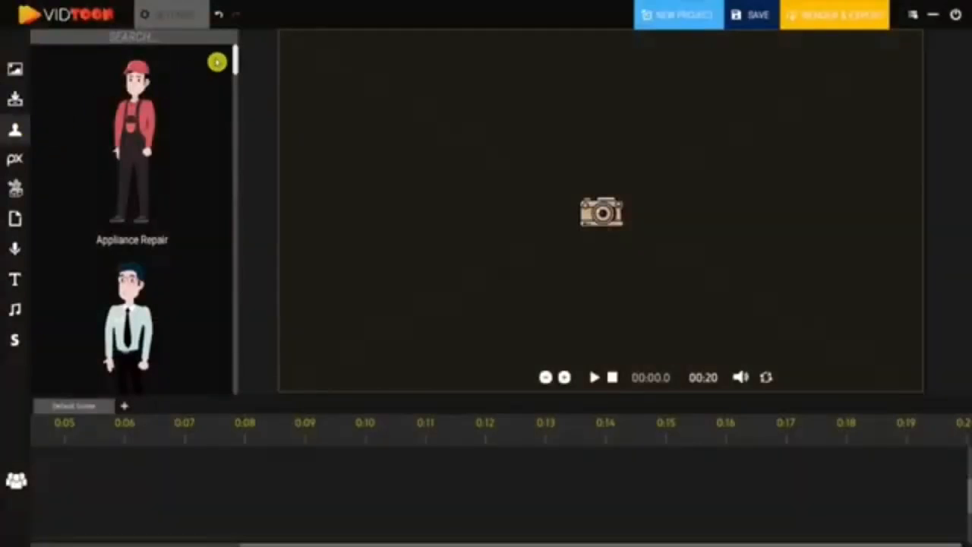
Search the characters for car, add the Car Dealer, and move it to the left side of the scene
drag(238, 55, 238, 124)
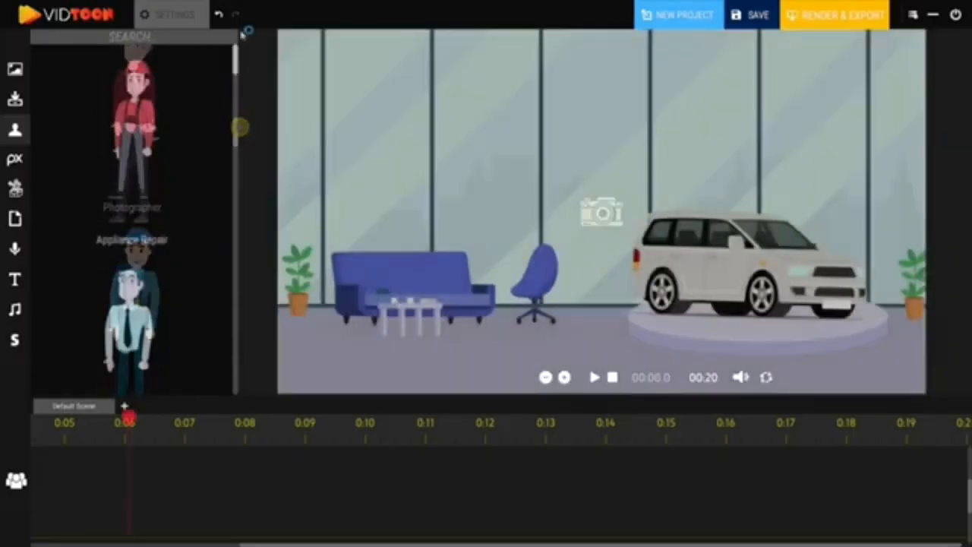
text(ar)
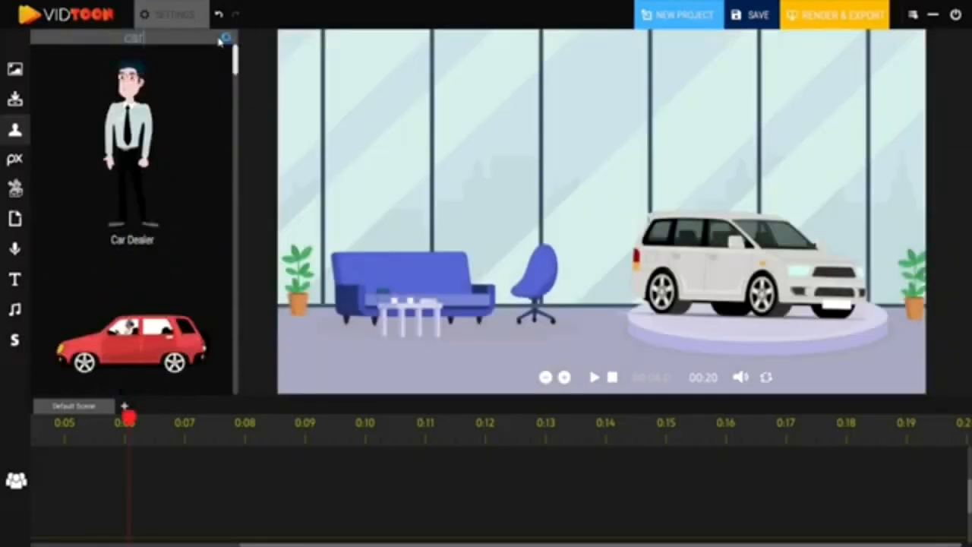
click(131, 130)
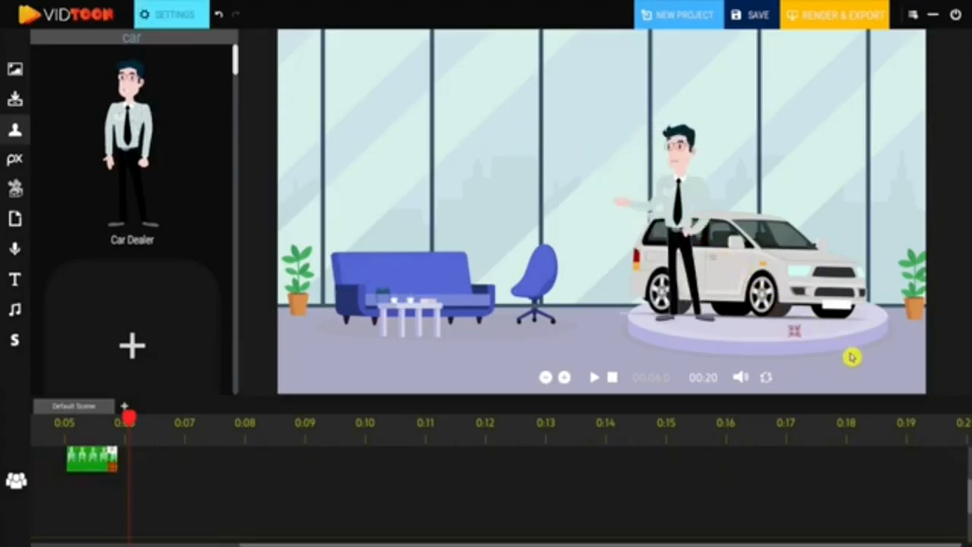
drag(716, 267, 367, 221)
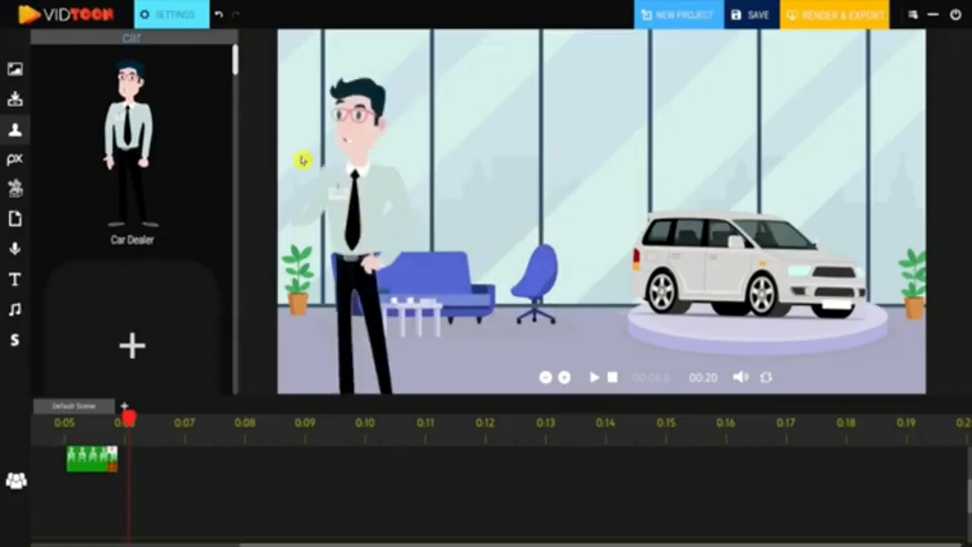
Set the Car Dealer's animation to Speaking
click(175, 15)
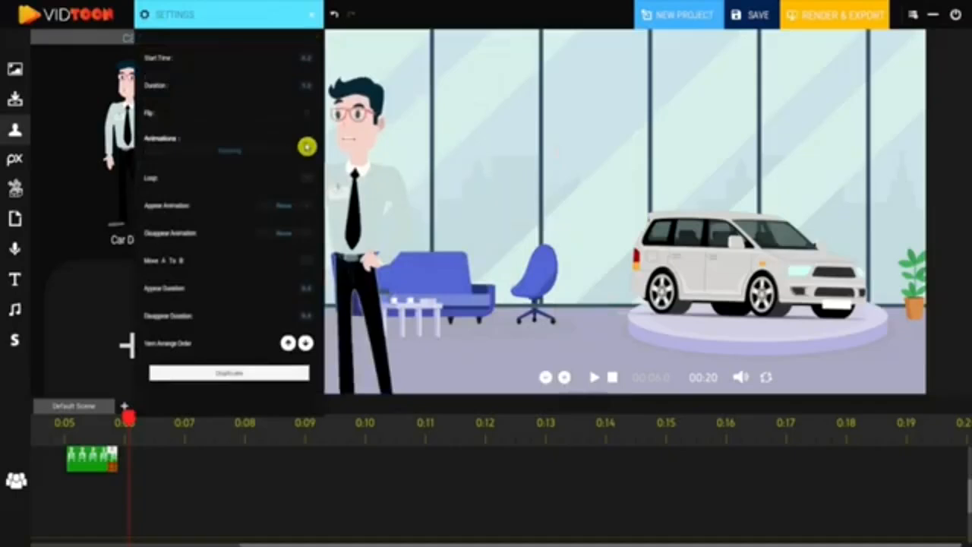
click(307, 146)
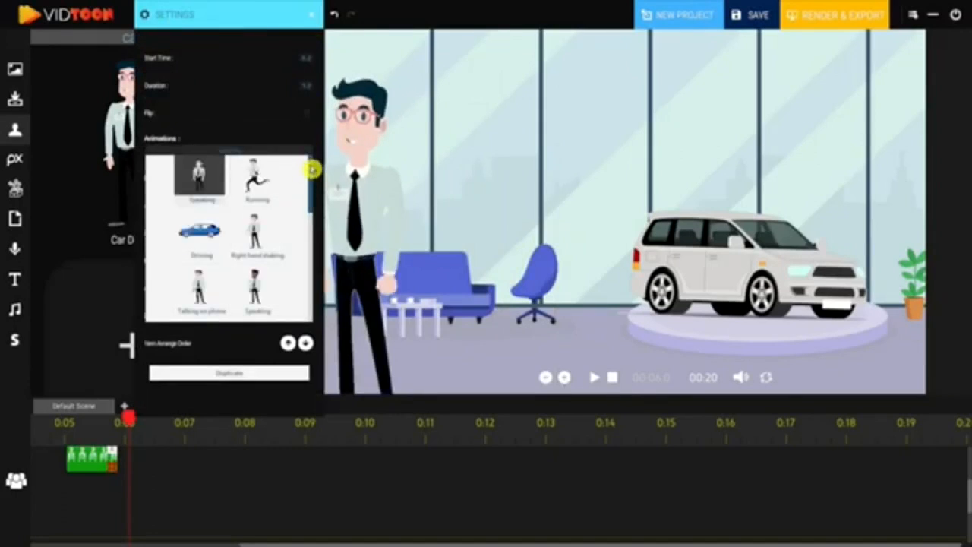
drag(311, 173, 311, 199)
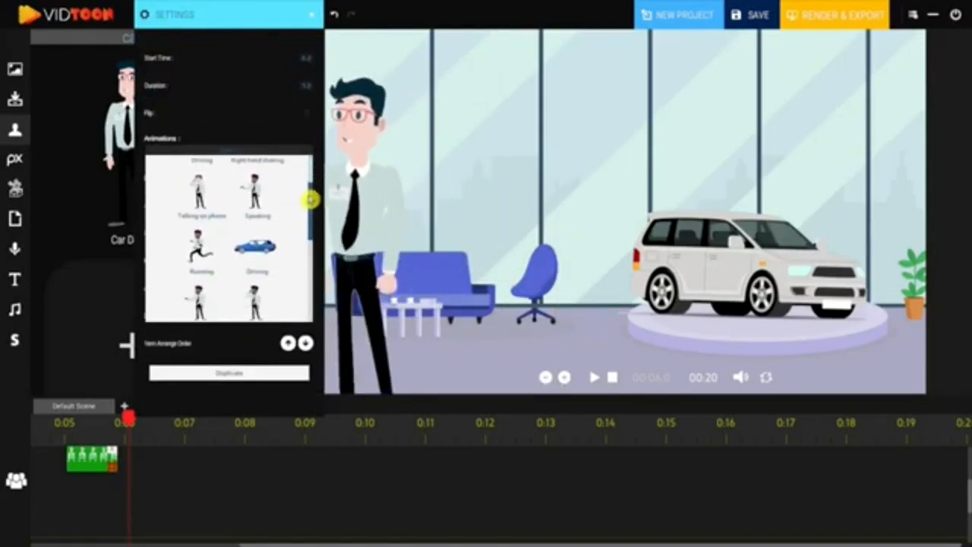
click(257, 199)
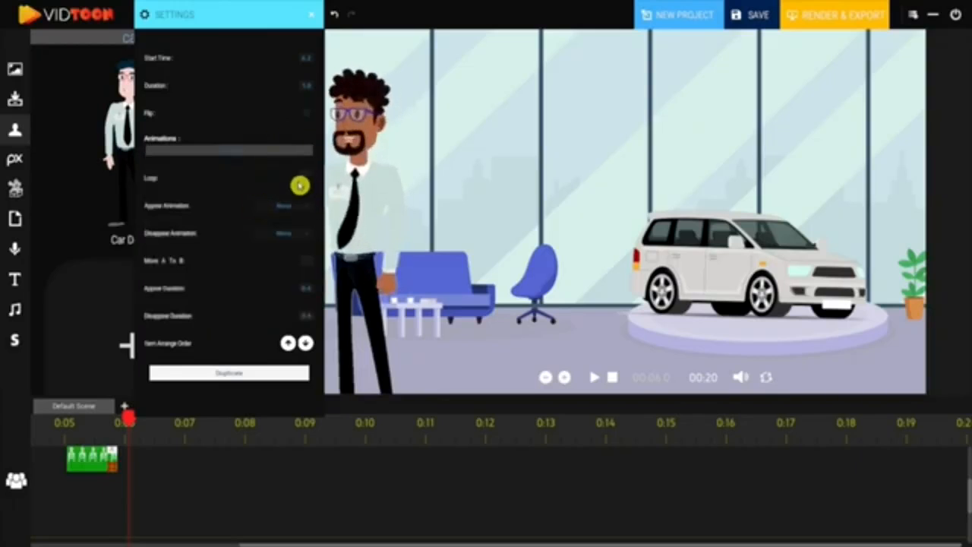
click(303, 209)
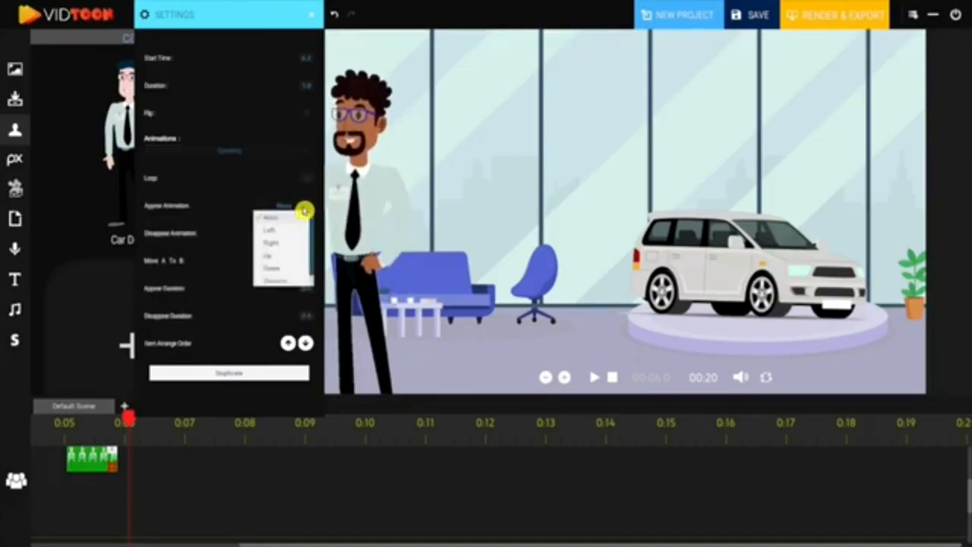
click(270, 217)
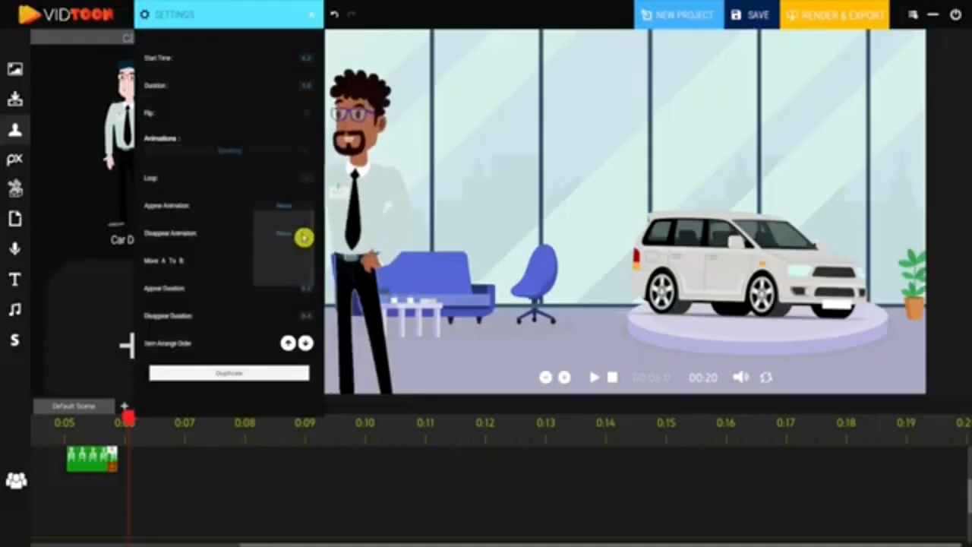
click(281, 234)
scroll(276, 274, down, 1)
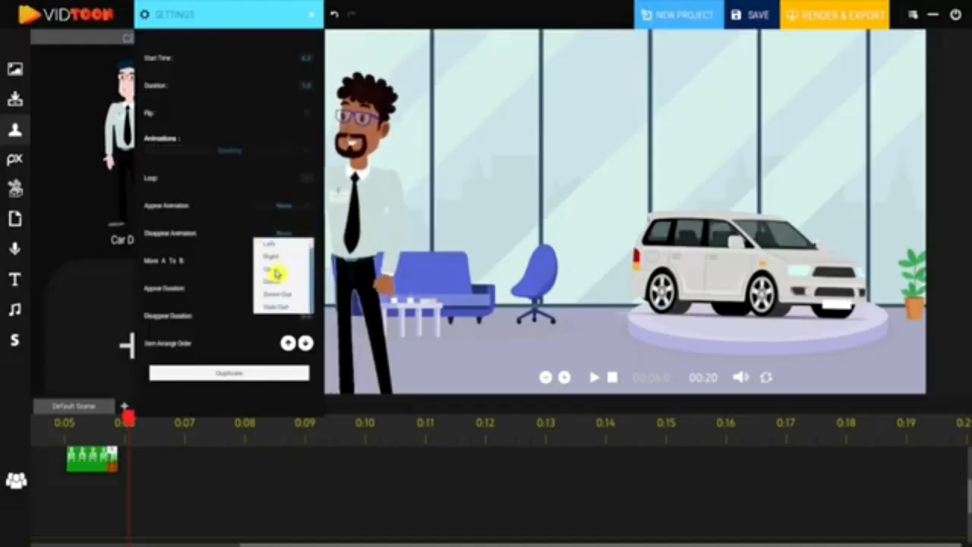
click(238, 215)
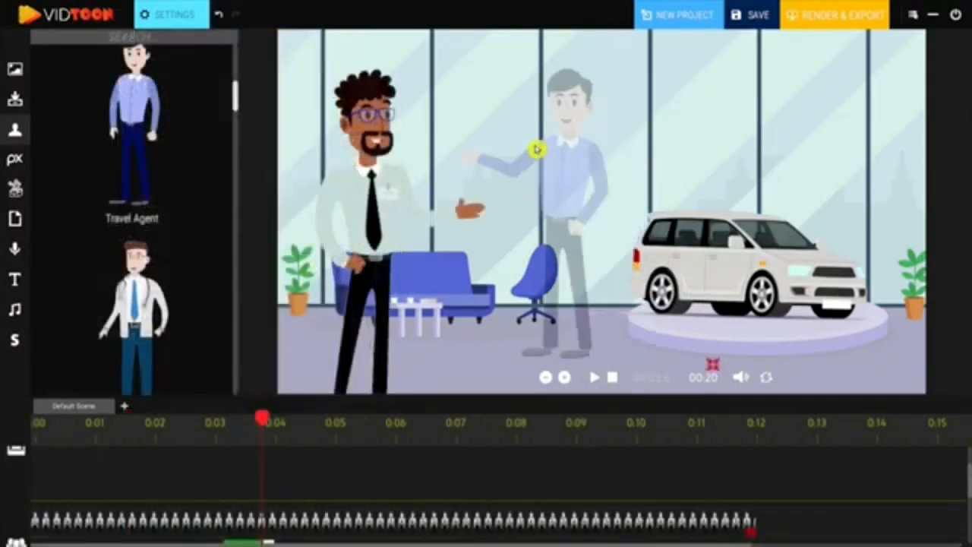
Position the man on the phone between the dealer and the car, and play the preview
drag(725, 401, 737, 415)
drag(573, 193, 572, 240)
click(592, 378)
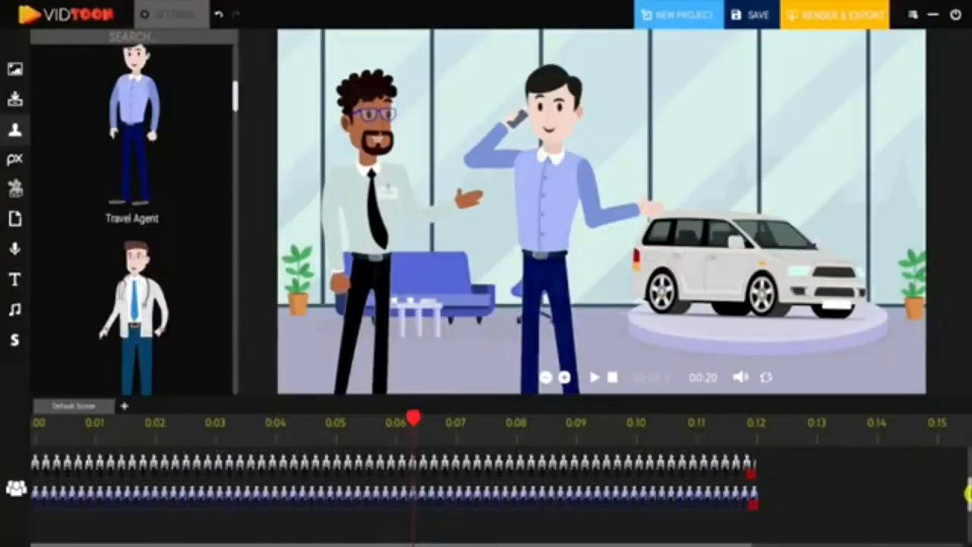
Add a camera segment on the camera track from 0:02 to about 0:04
click(660, 473)
click(134, 469)
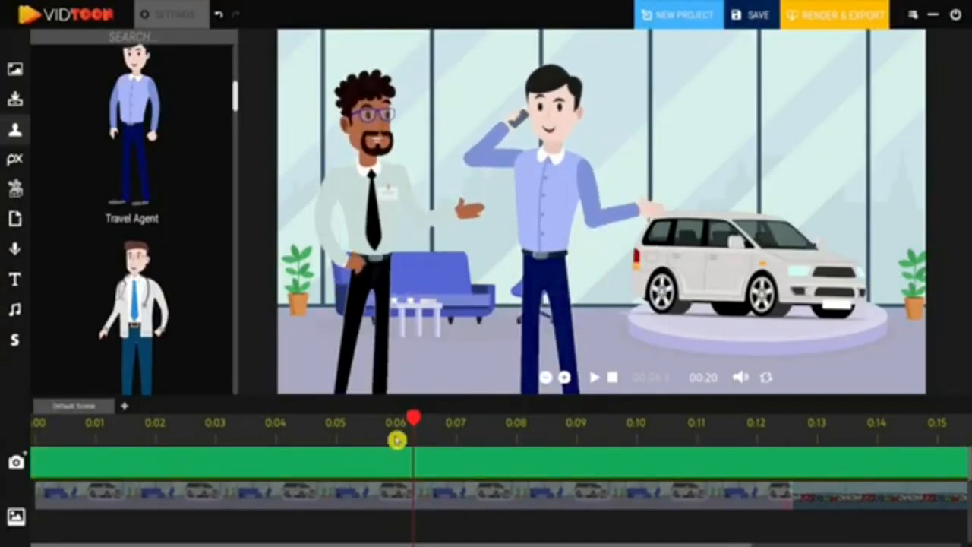
drag(410, 421, 153, 433)
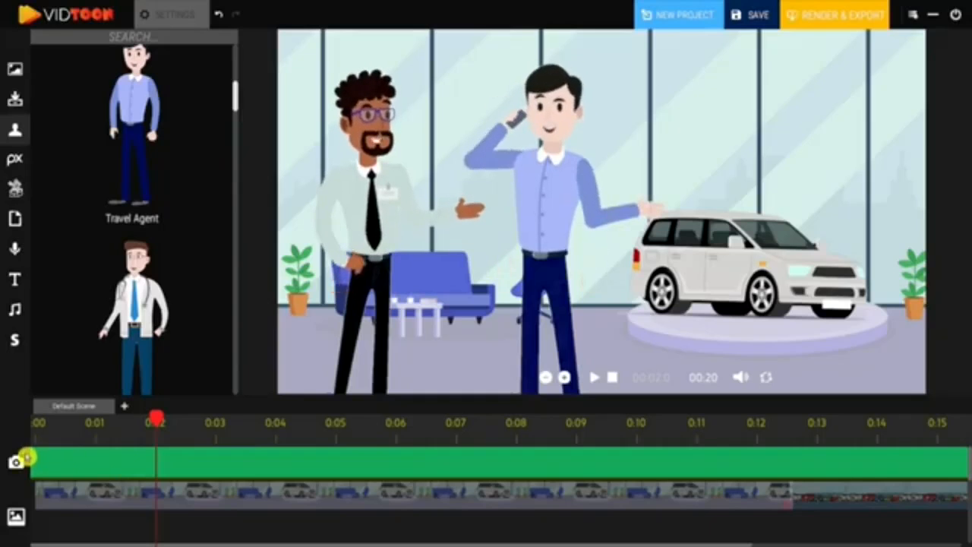
click(25, 456)
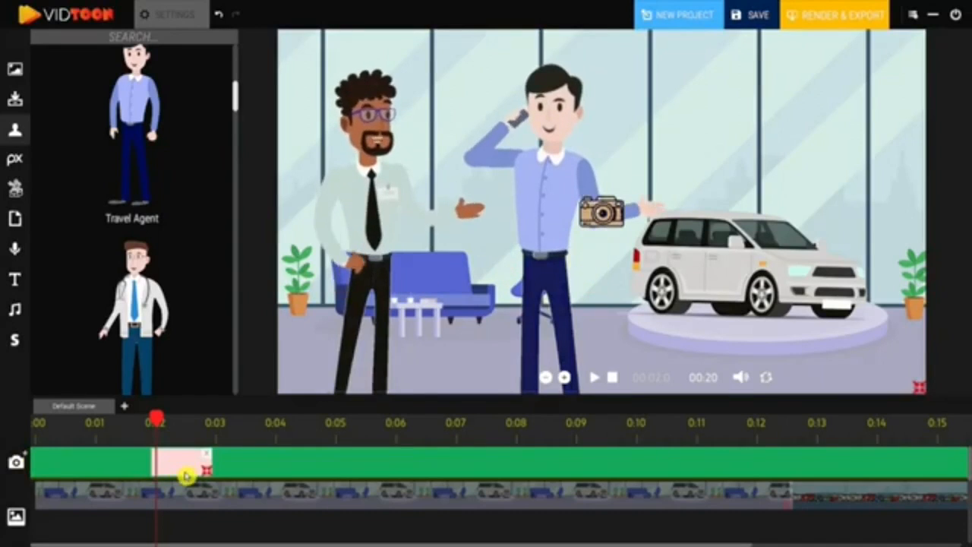
drag(213, 473, 277, 474)
Shrink the camera frame to zoom on the two characters and preview the zoom
drag(919, 389, 652, 277)
drag(530, 198, 532, 219)
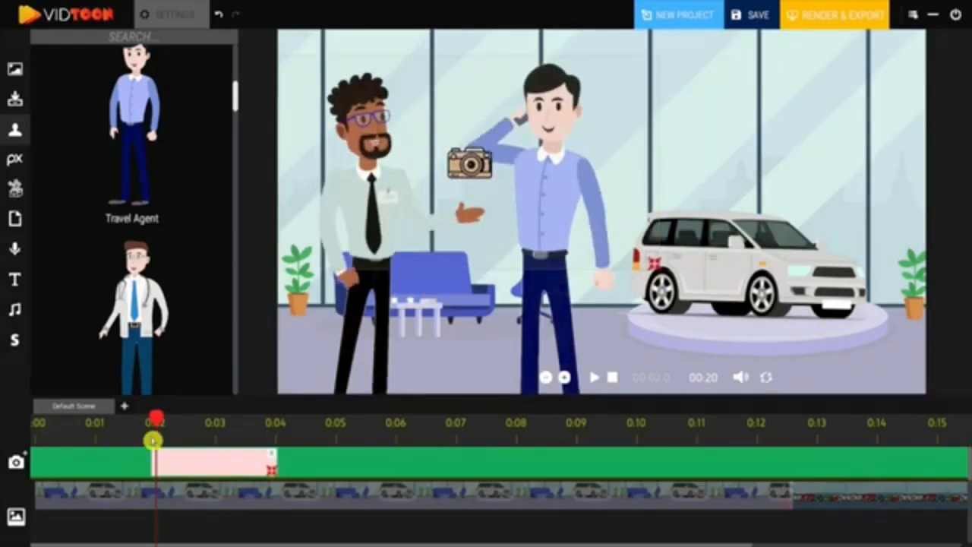
drag(153, 438, 51, 435)
click(596, 379)
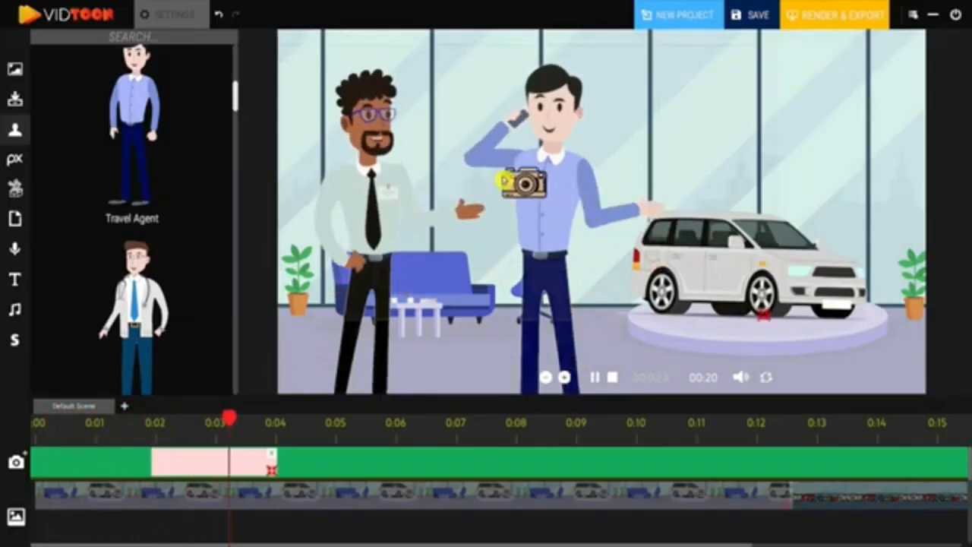
click(596, 379)
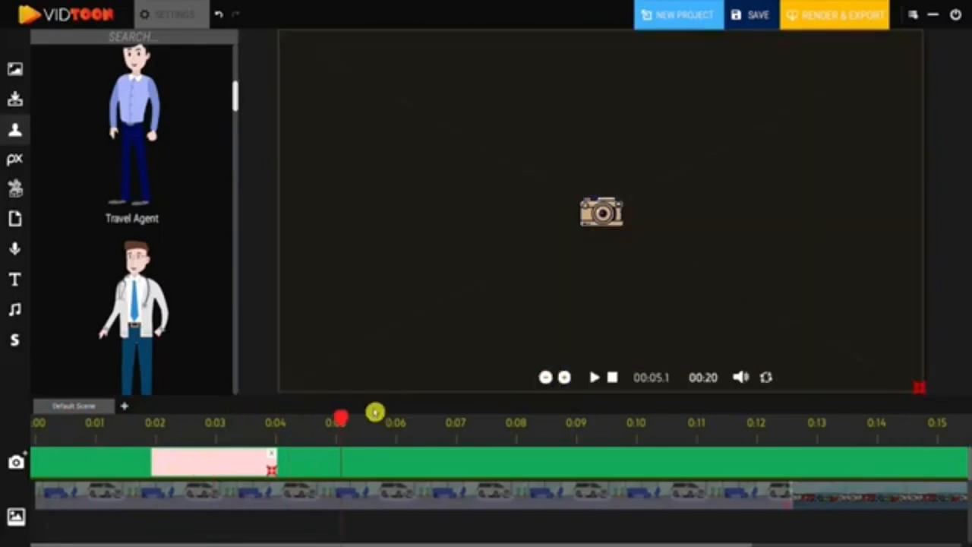
Add a second camera segment from 0:04 to about 0:06 and preview the result
drag(343, 427, 276, 441)
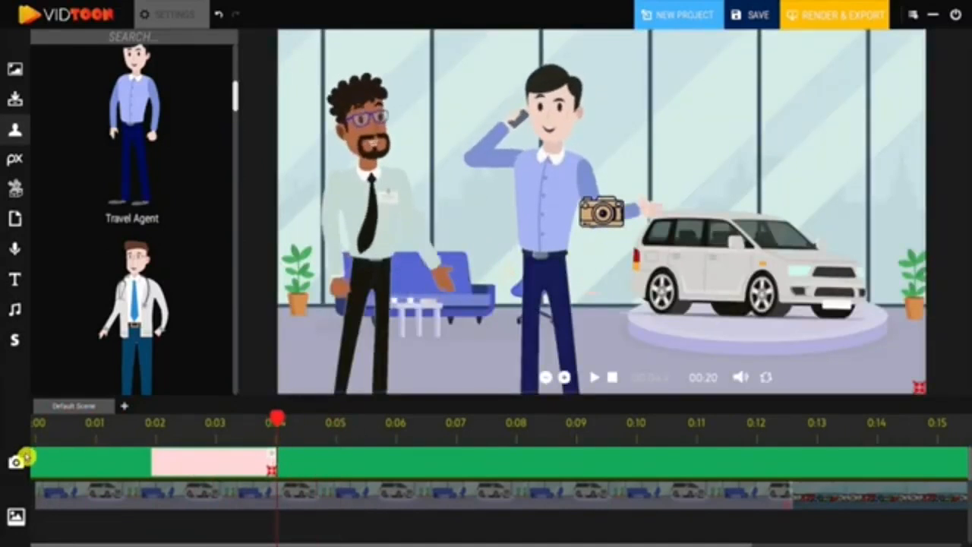
click(25, 456)
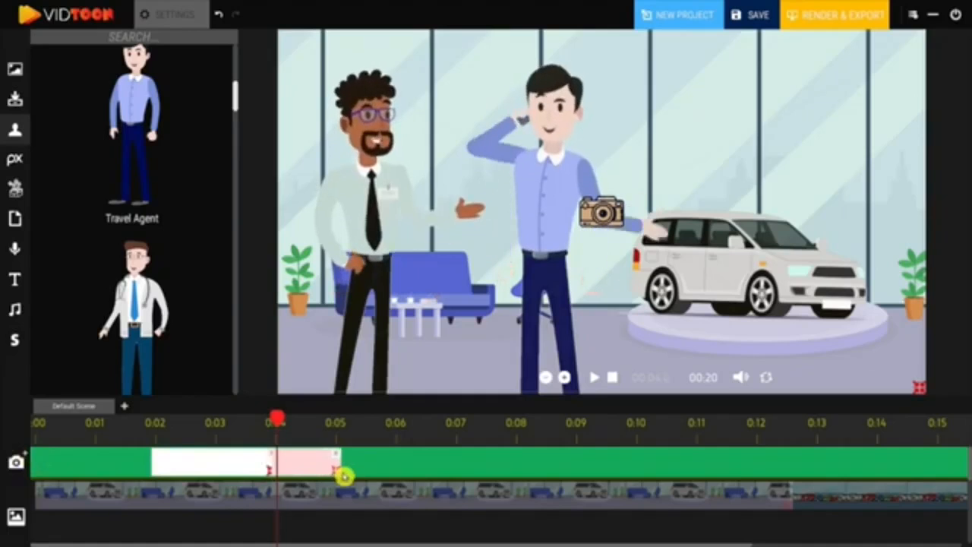
drag(344, 476, 392, 472)
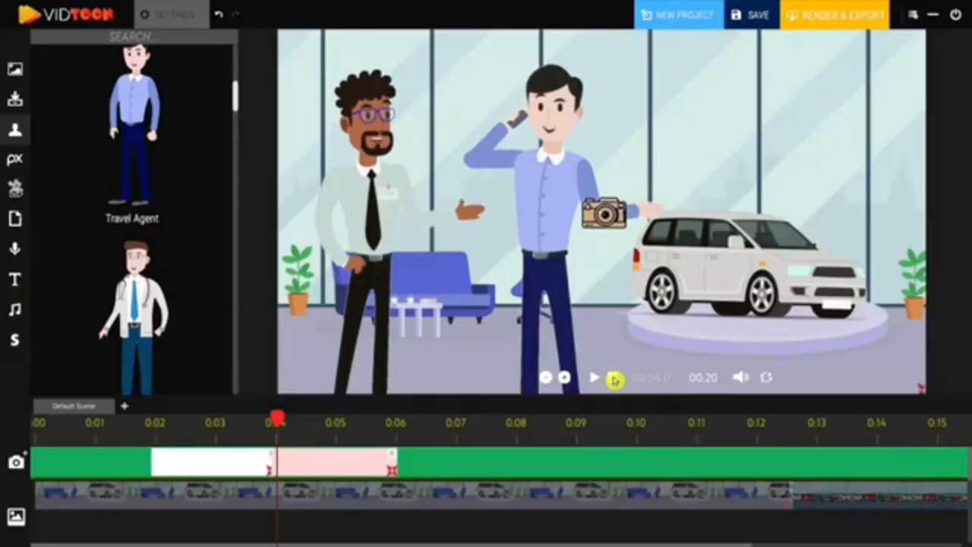
click(595, 379)
click(612, 378)
click(599, 379)
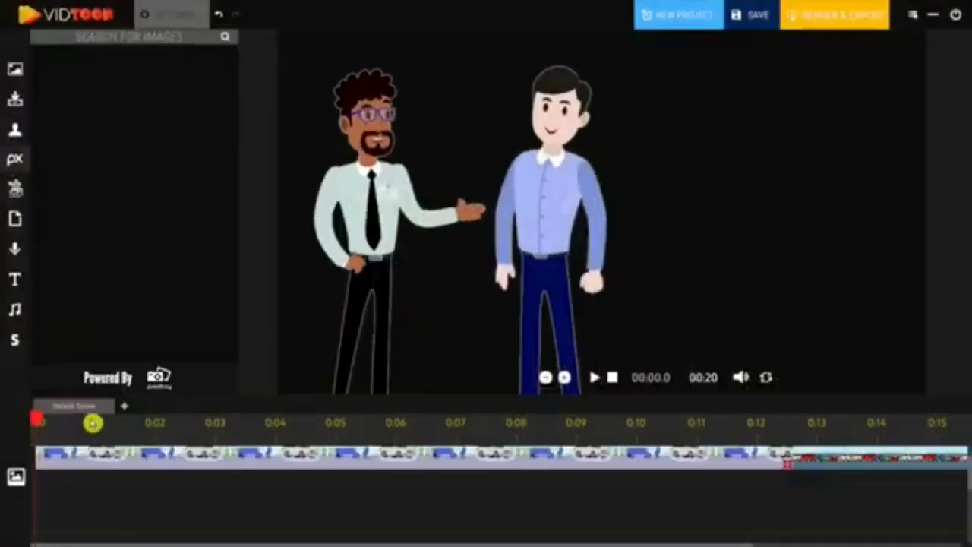
Search the Pixabay image library for question and browse the results
click(106, 425)
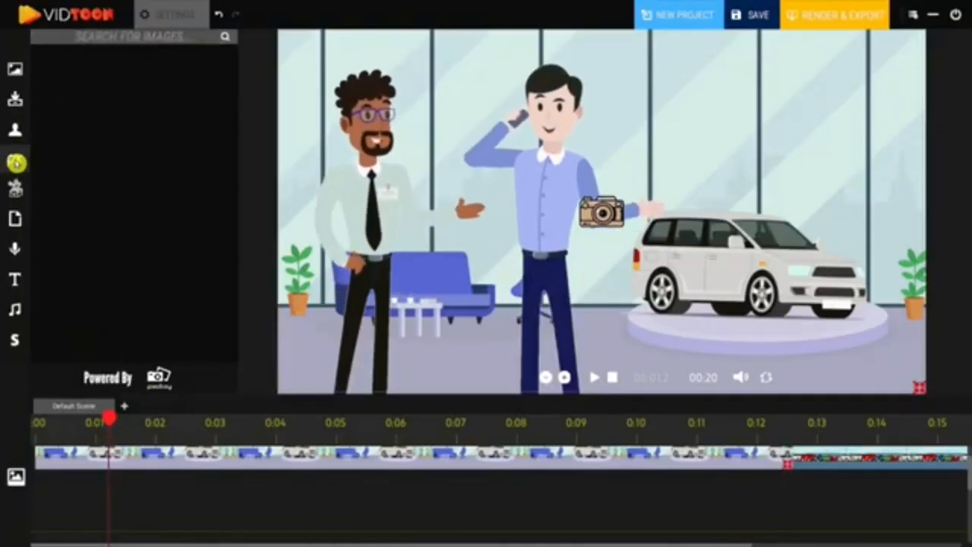
click(112, 45)
text(que)
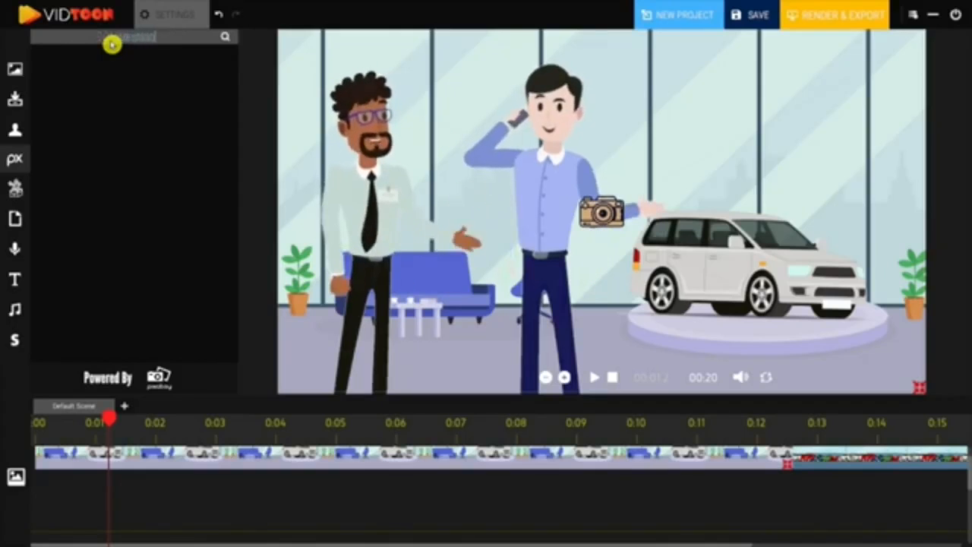
text(stion)
click(227, 36)
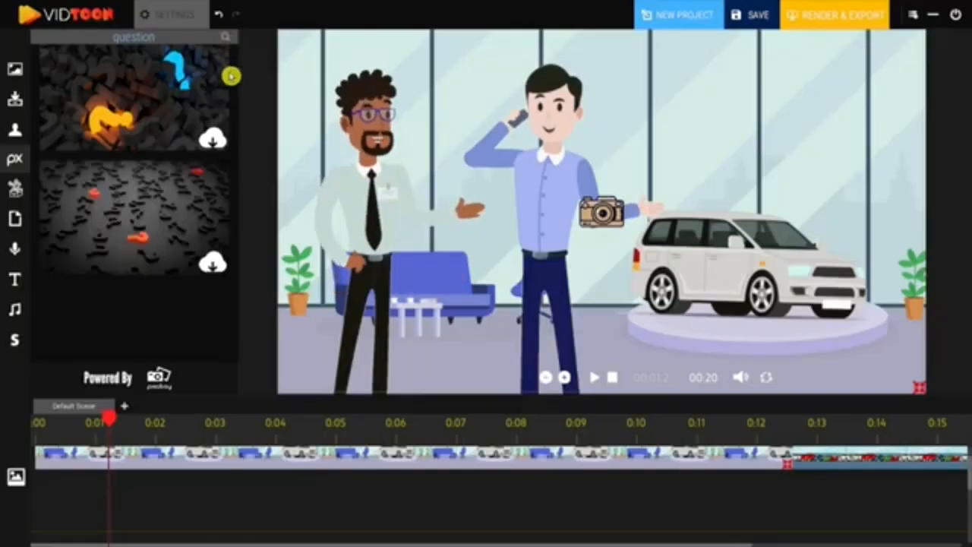
drag(238, 101, 236, 315)
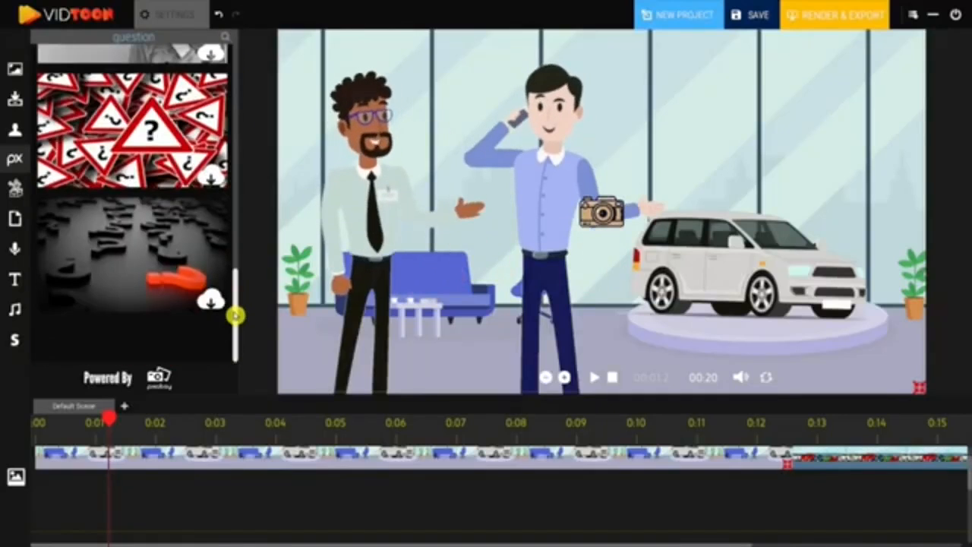
Add the question-mark sign image to the upper right of the scene, adjust its settings, then delete it
click(210, 177)
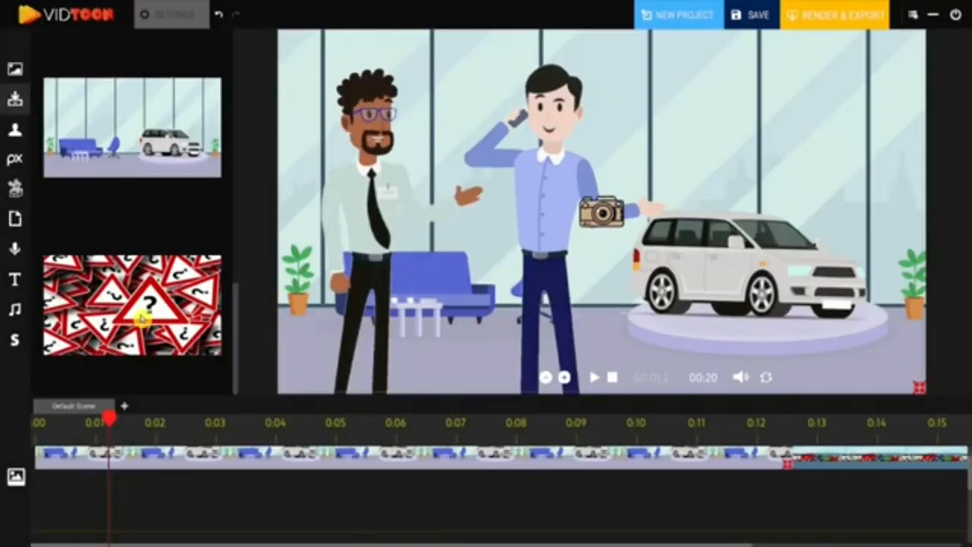
drag(142, 319, 748, 119)
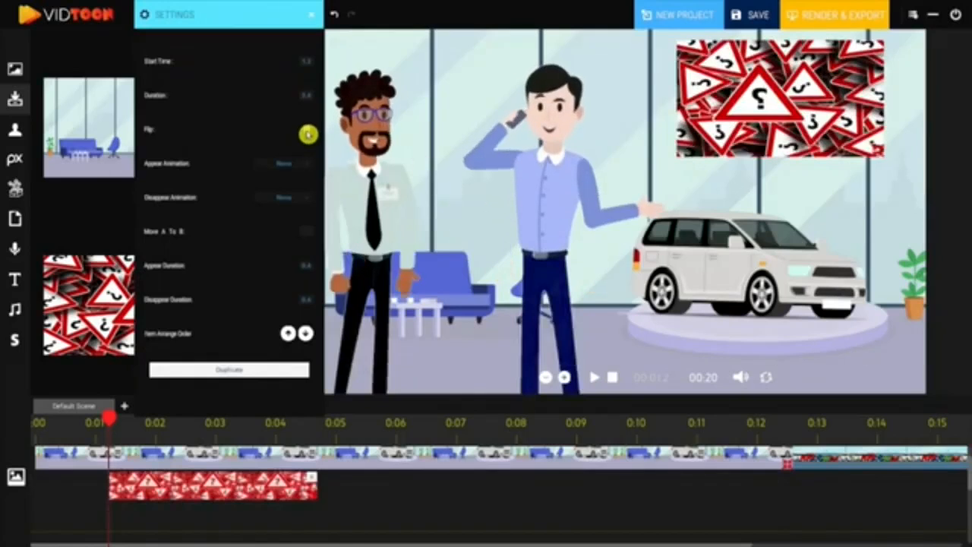
click(308, 134)
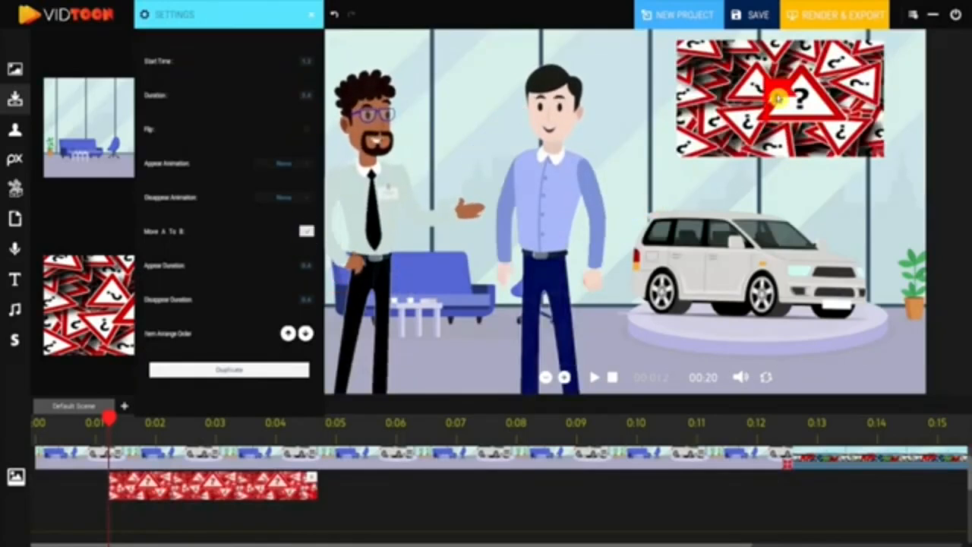
click(249, 368)
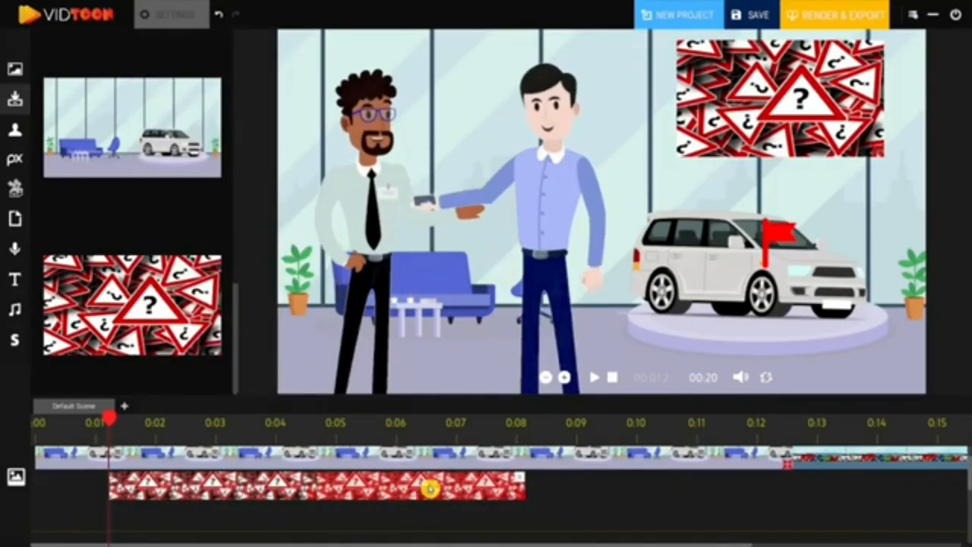
key(Delete)
Search the icon library for Money
click(15, 189)
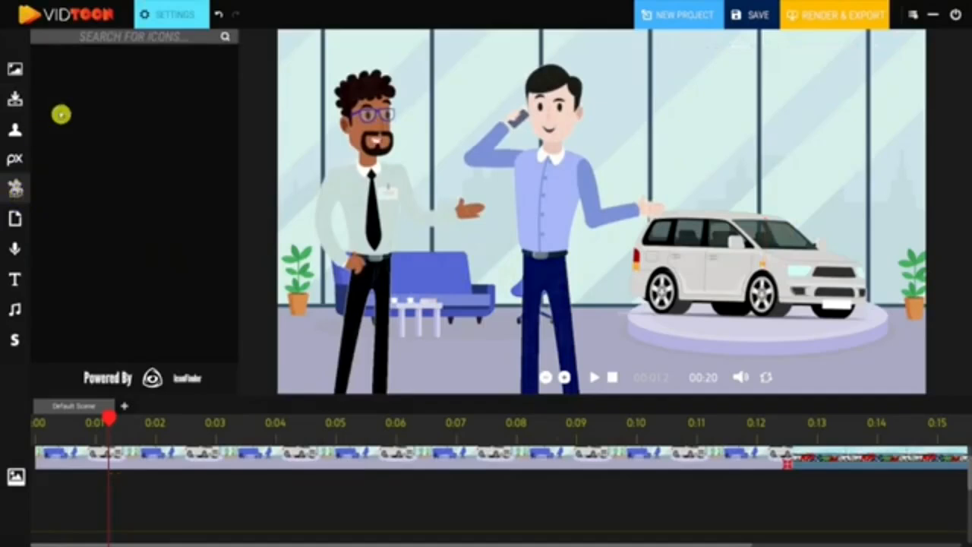
click(135, 41)
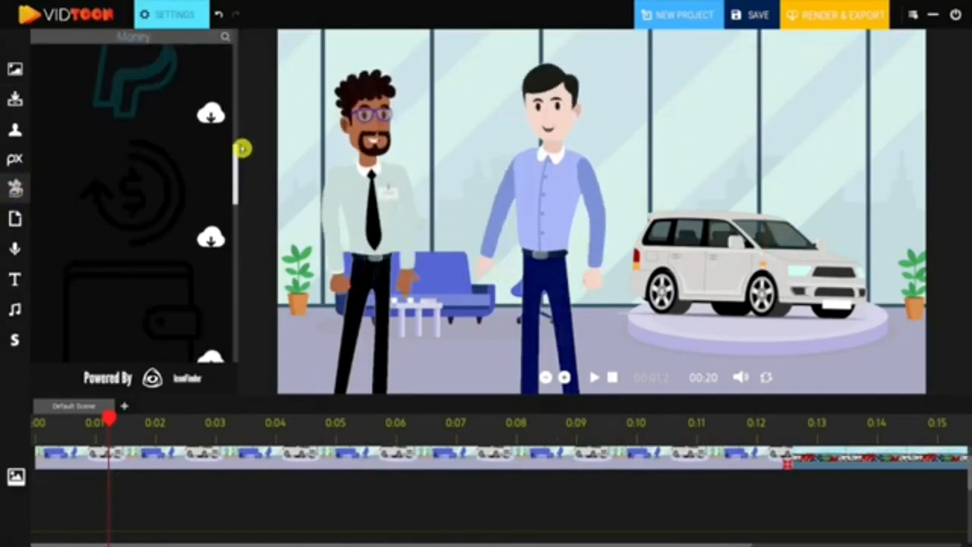
drag(241, 150, 244, 81)
scroll(217, 235, up, 1)
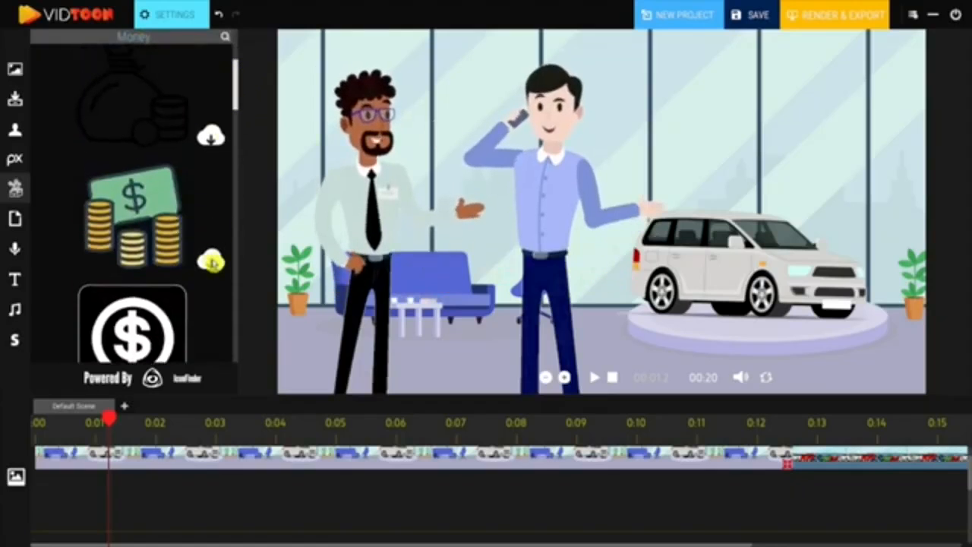
Place the banknote-and-coins icon above the car and stretch its timeline bar to about 0:06
click(213, 263)
drag(157, 241, 638, 105)
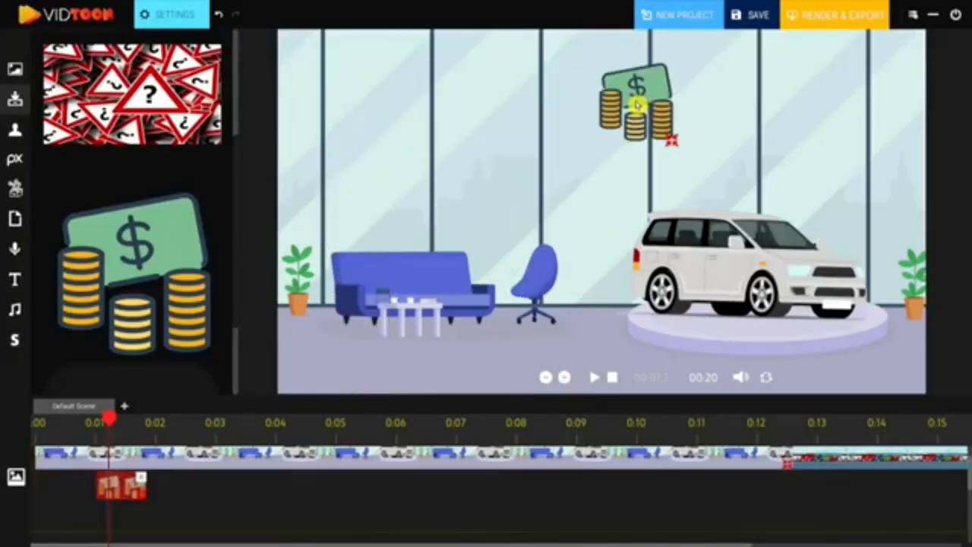
drag(138, 506, 447, 487)
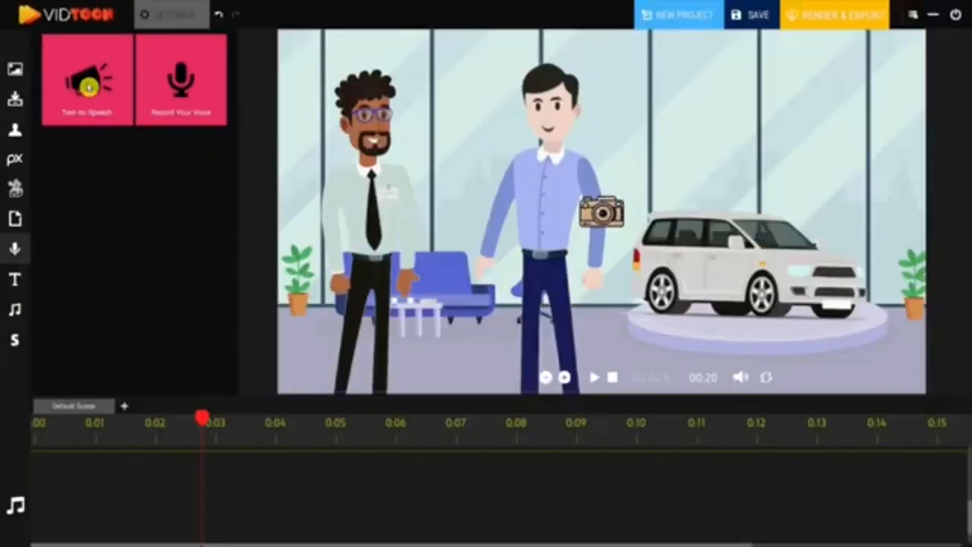
Add a Text-to-Speech clip on the audio track from about 0:02 to 0:08 and open its settings
drag(149, 141, 502, 471)
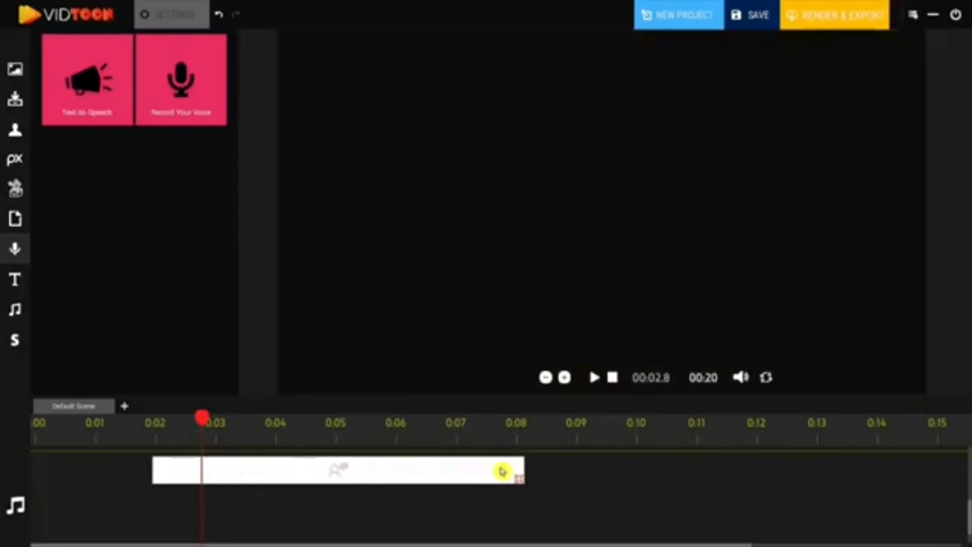
click(437, 474)
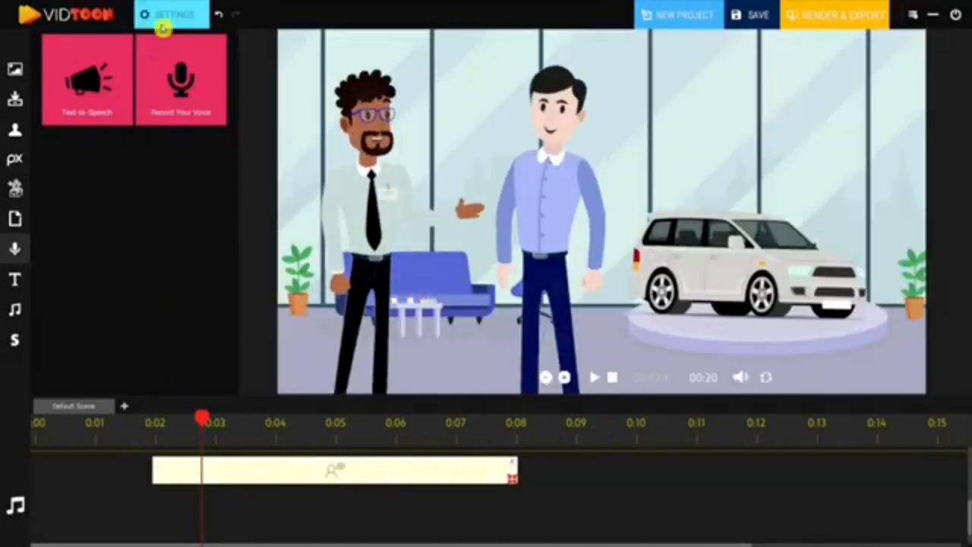
click(152, 15)
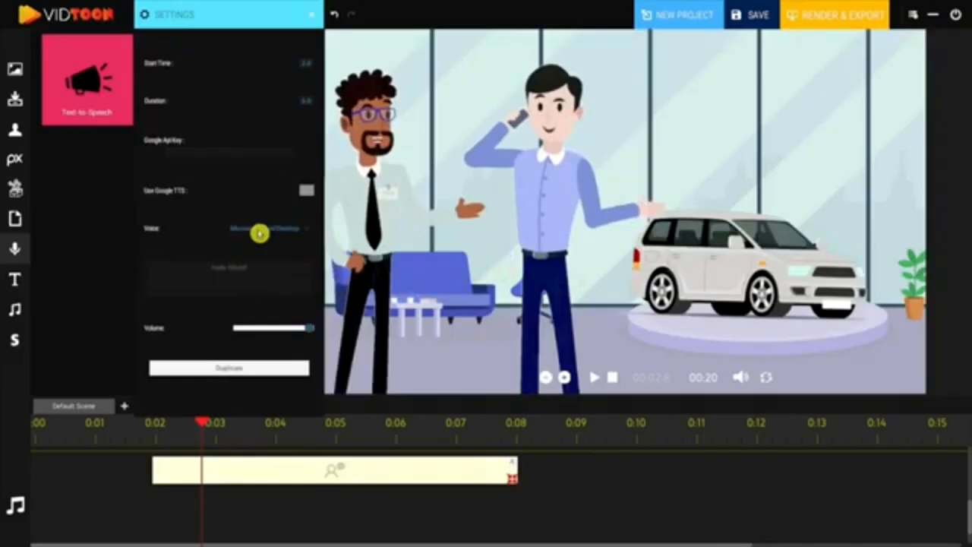
Set the text-to-speech voice to Microsoft David Desktop
click(296, 233)
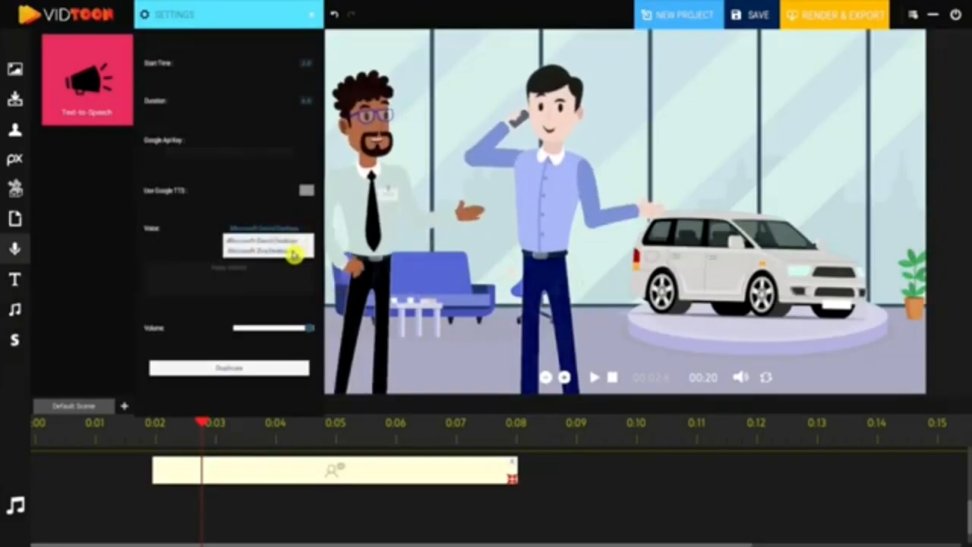
click(295, 253)
click(304, 231)
click(296, 244)
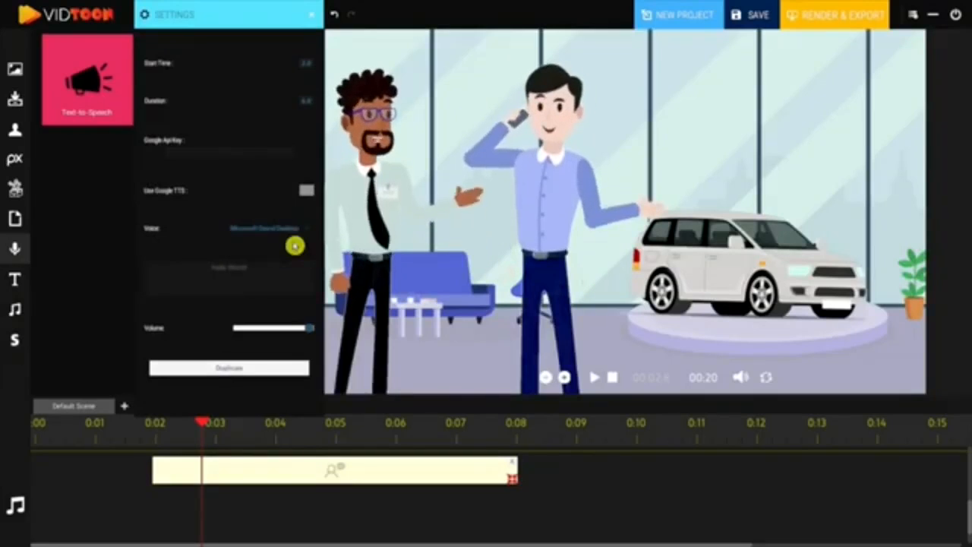
Replace the speech text with a line beginning Buy Your Car
drag(266, 269, 167, 272)
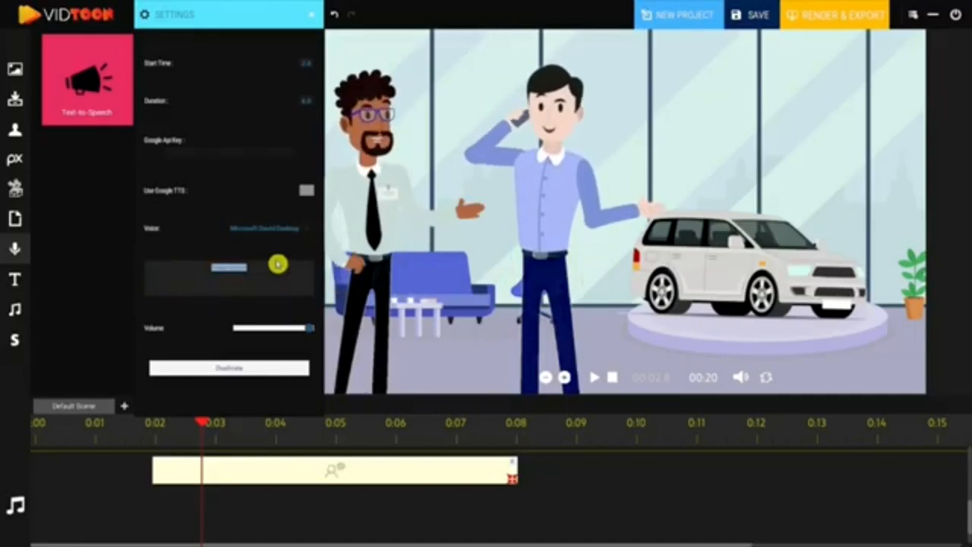
text(Buy Y)
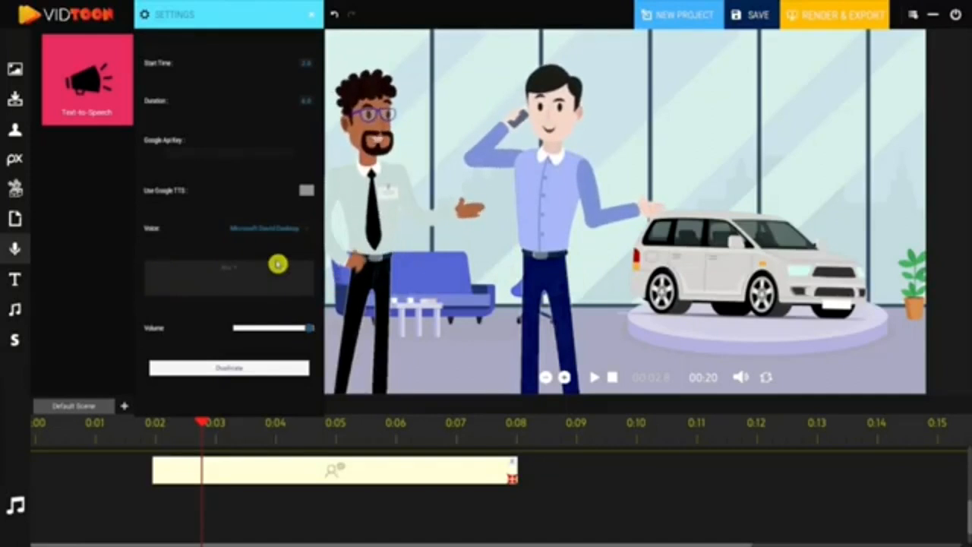
text(our Car)
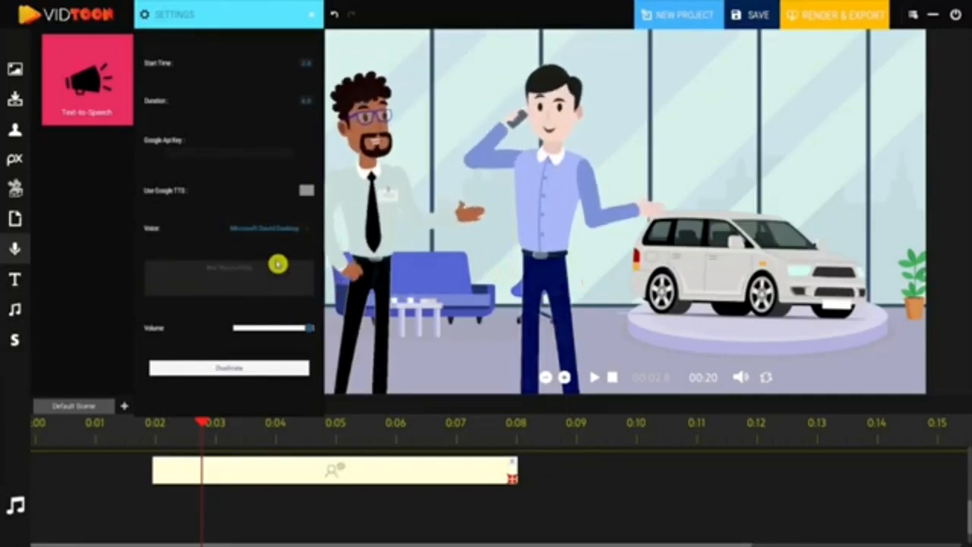
text(ood)
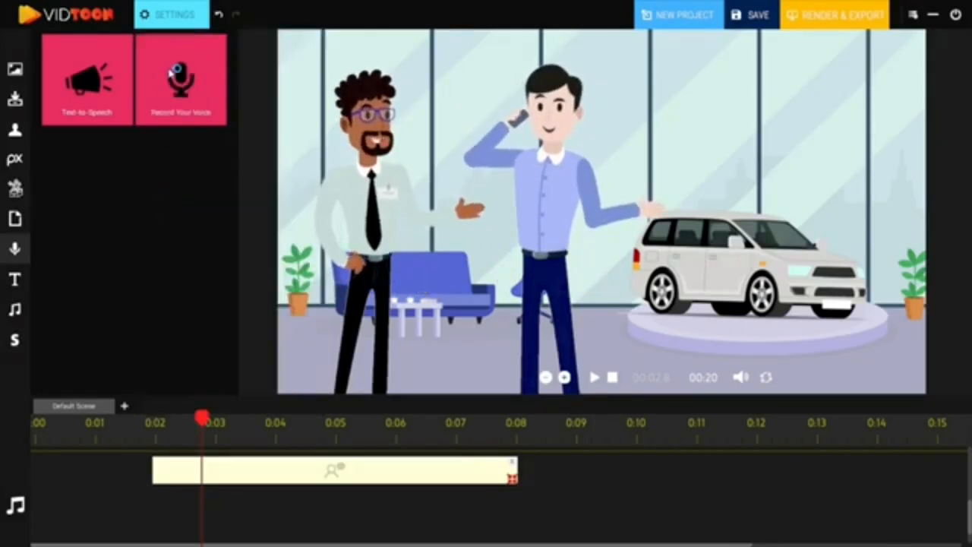
Add a Record Your Voice clip from about 0:02 to 0:09, then delete it
drag(173, 71, 245, 507)
drag(317, 508, 621, 504)
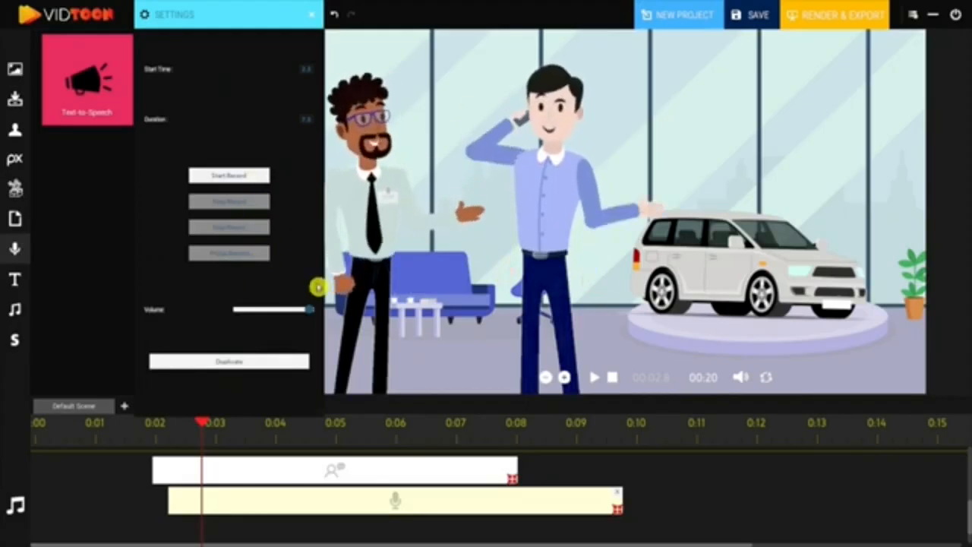
click(311, 19)
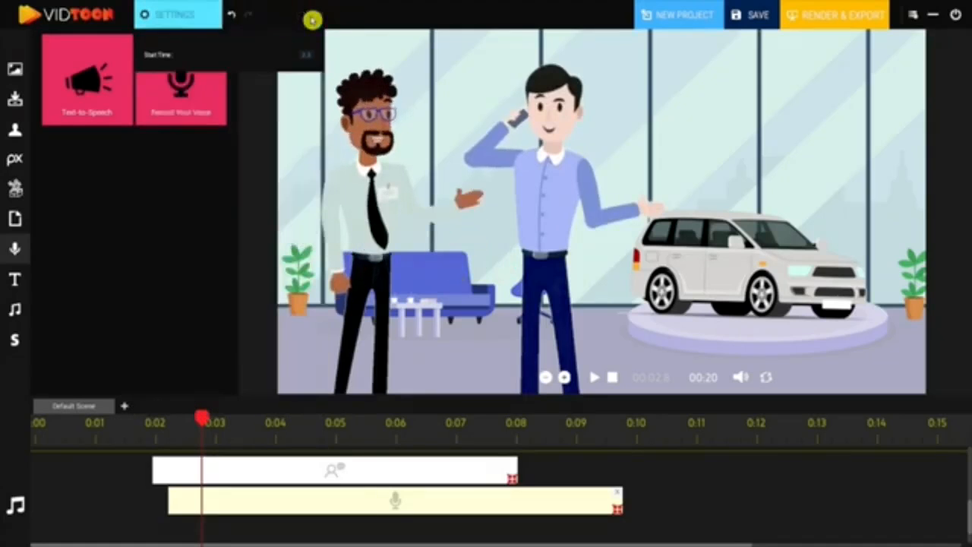
click(615, 491)
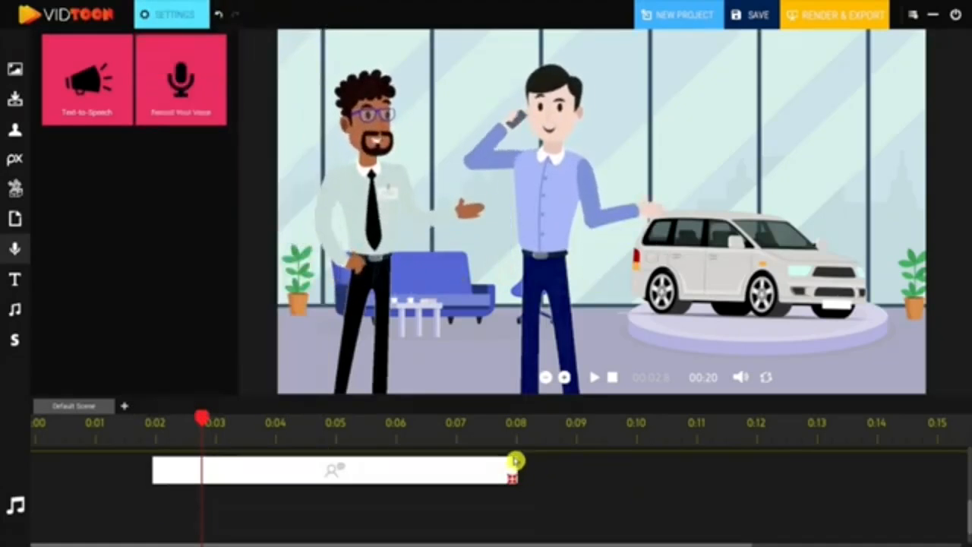
click(517, 464)
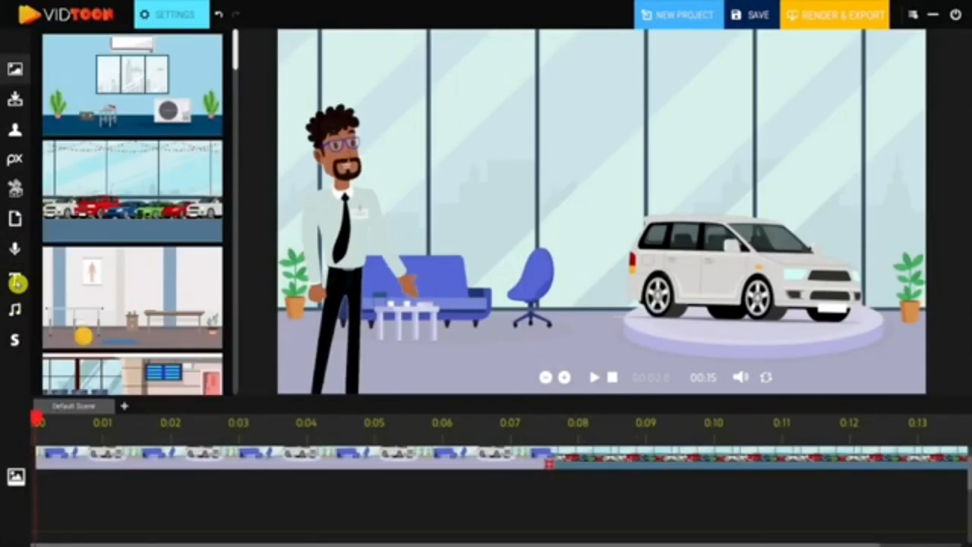
Add a text element to the timeline from about 0:01 to 0:05 and open its settings
click(16, 281)
drag(968, 494, 970, 511)
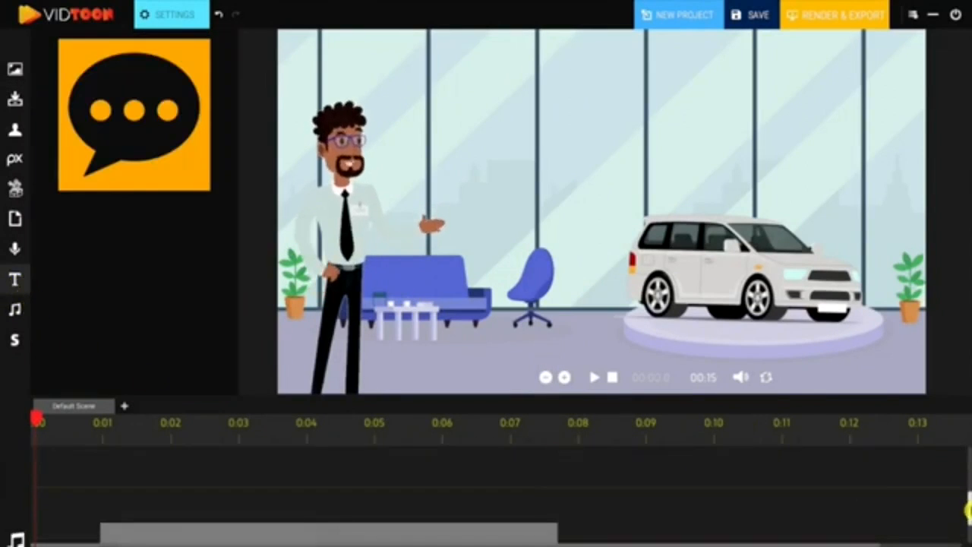
drag(134, 114, 168, 464)
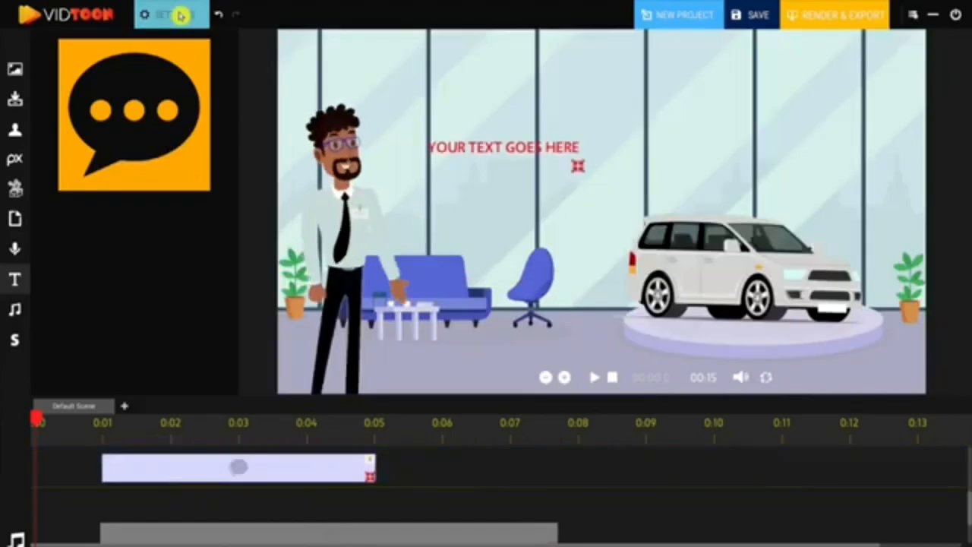
click(181, 15)
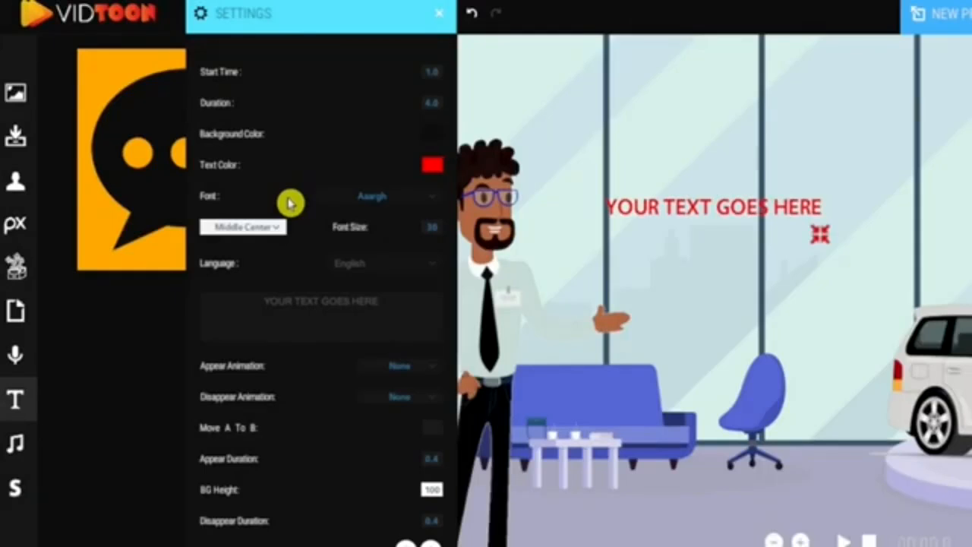
Replace the placeholder text with Are you looking to and preview the video
drag(263, 304, 362, 305)
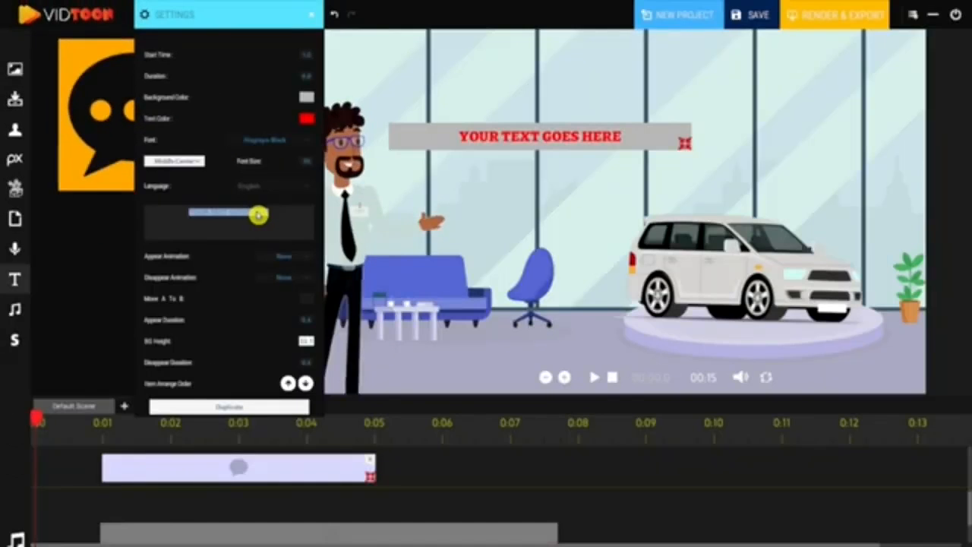
text(Are you)
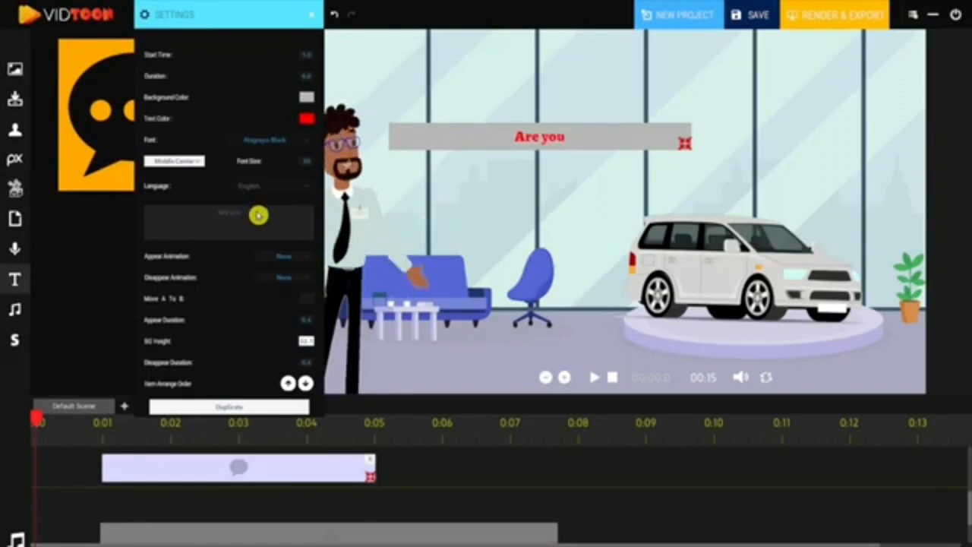
text( looking to)
click(594, 377)
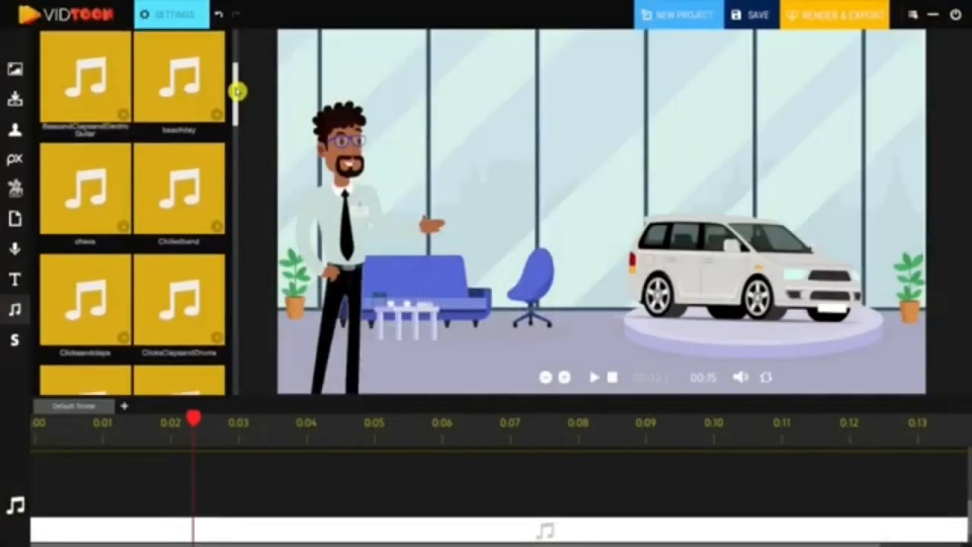
Add a stock music clip spanning the whole timeline and close its settings
drag(236, 87, 237, 179)
drag(179, 167, 903, 476)
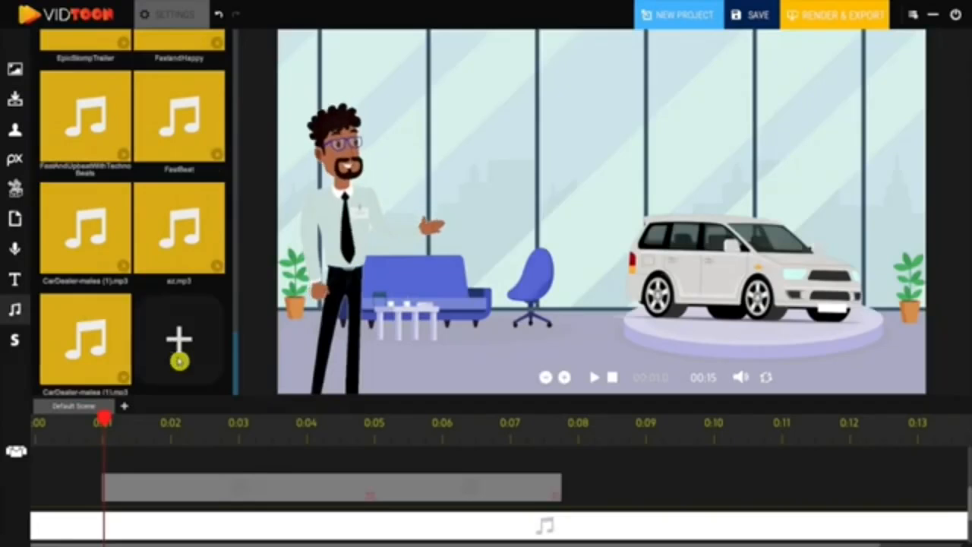
click(177, 343)
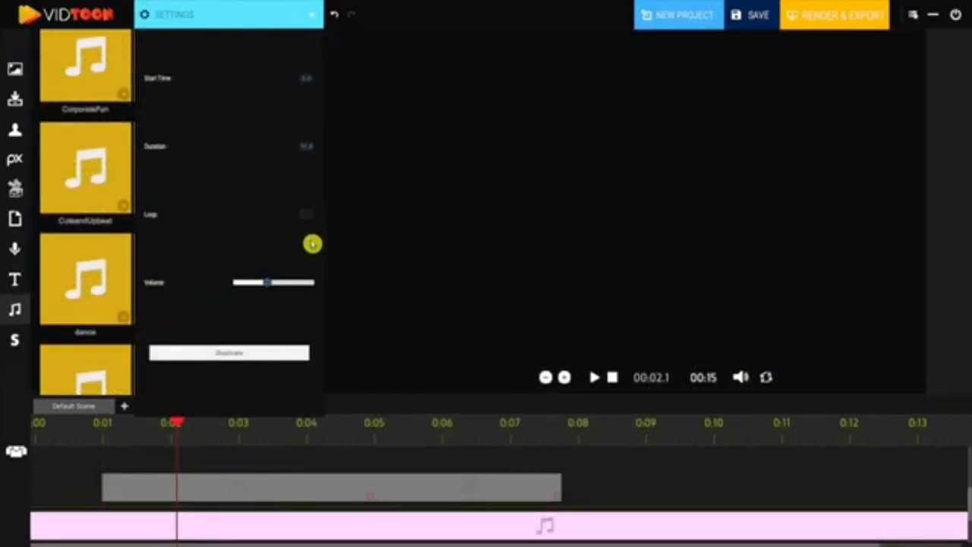
click(314, 11)
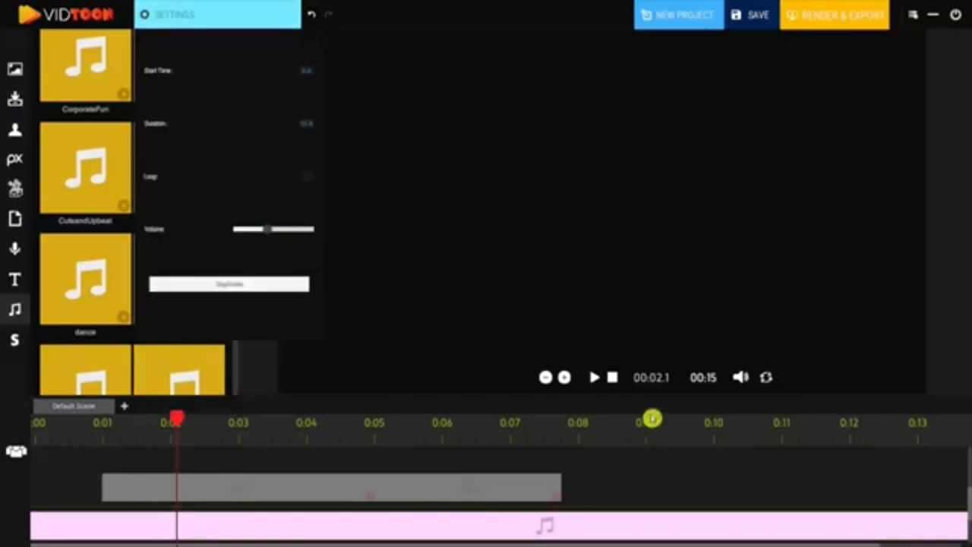
Play the video to preview the music, then stop playback
click(613, 378)
click(598, 379)
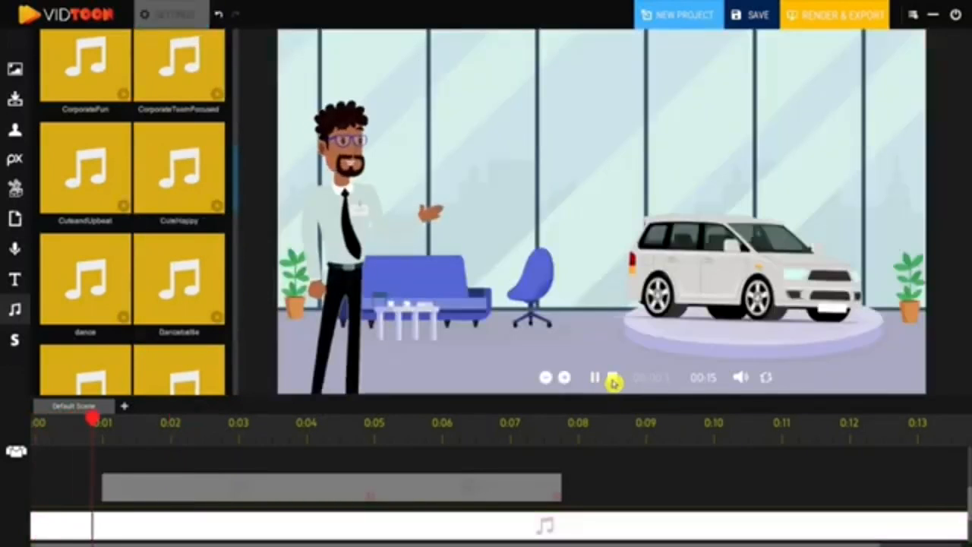
click(613, 379)
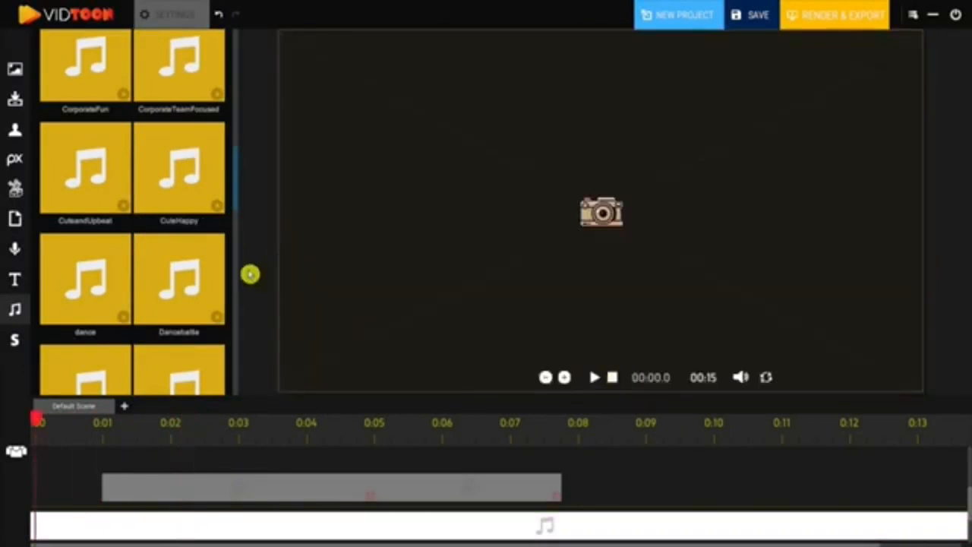
Import the audio file CarDealer-malea (1).mp3 from the Desktop into the music library
drag(237, 191, 232, 391)
click(103, 431)
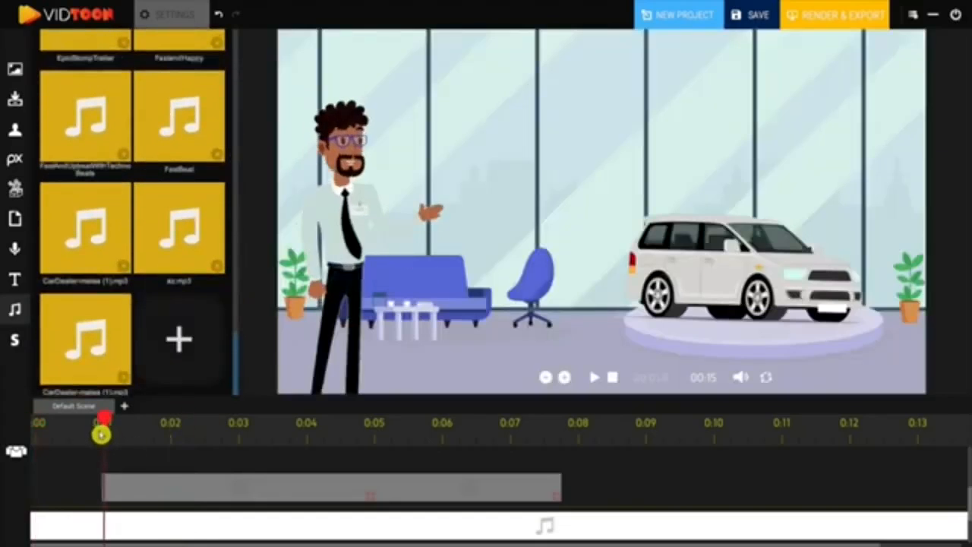
click(174, 341)
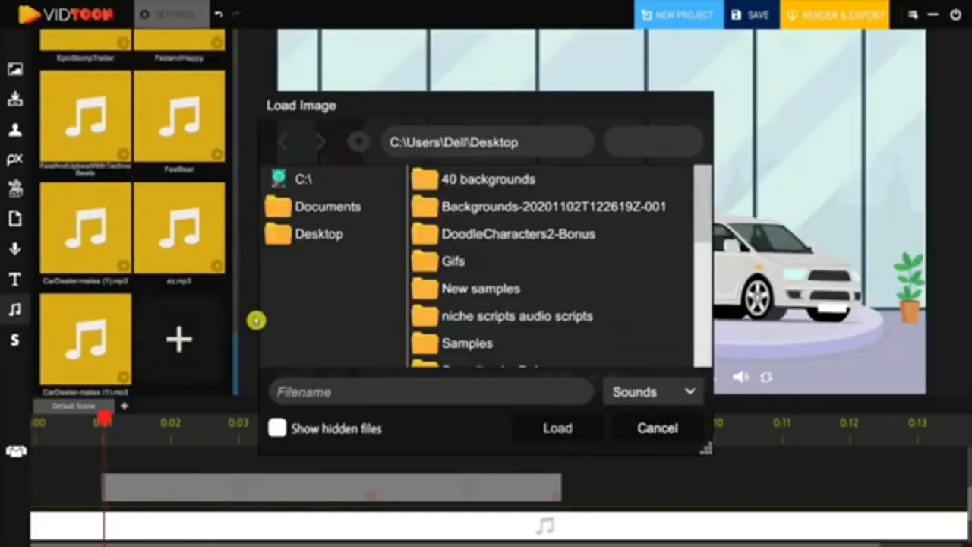
scroll(567, 253, down, 10)
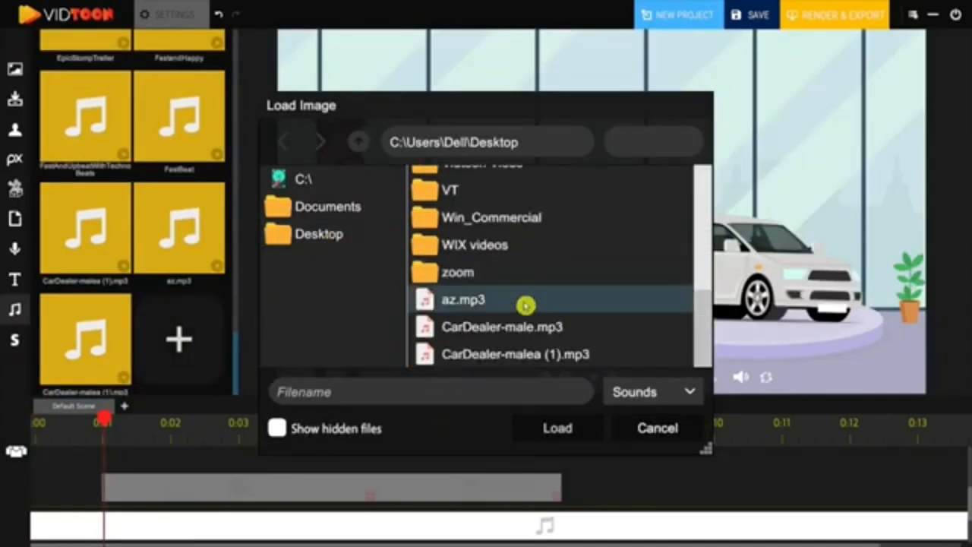
click(529, 358)
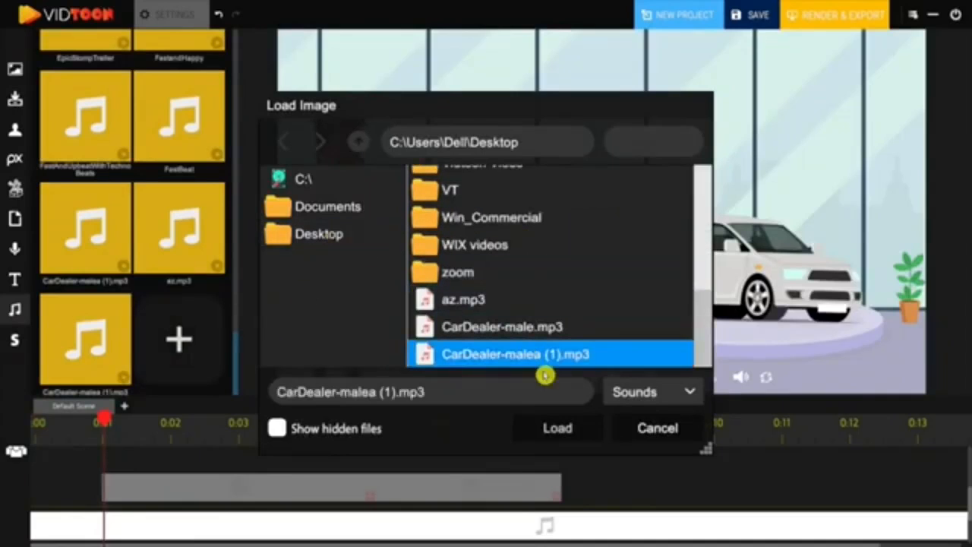
click(556, 429)
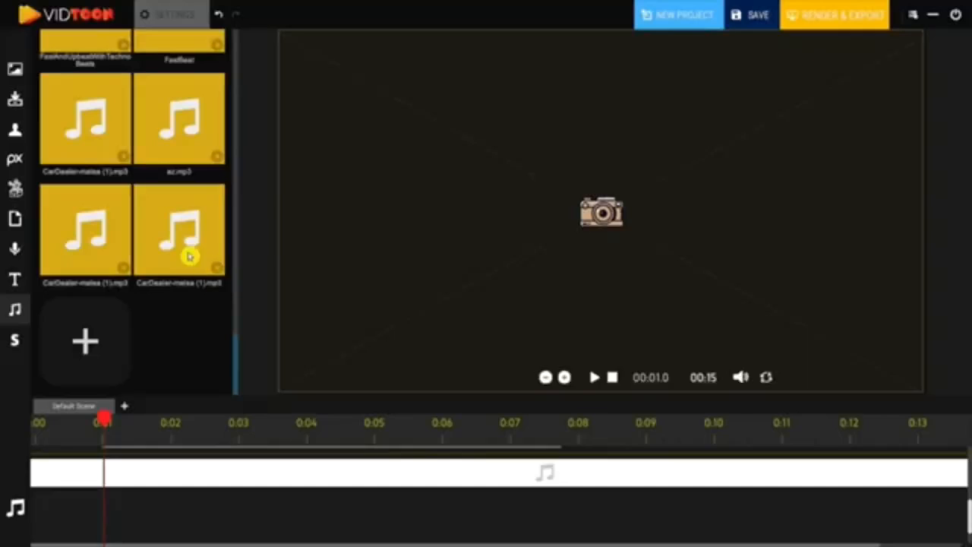
Place the imported voice-over on the timeline starting at about 0:01 and play the preview
drag(189, 257, 162, 509)
click(192, 9)
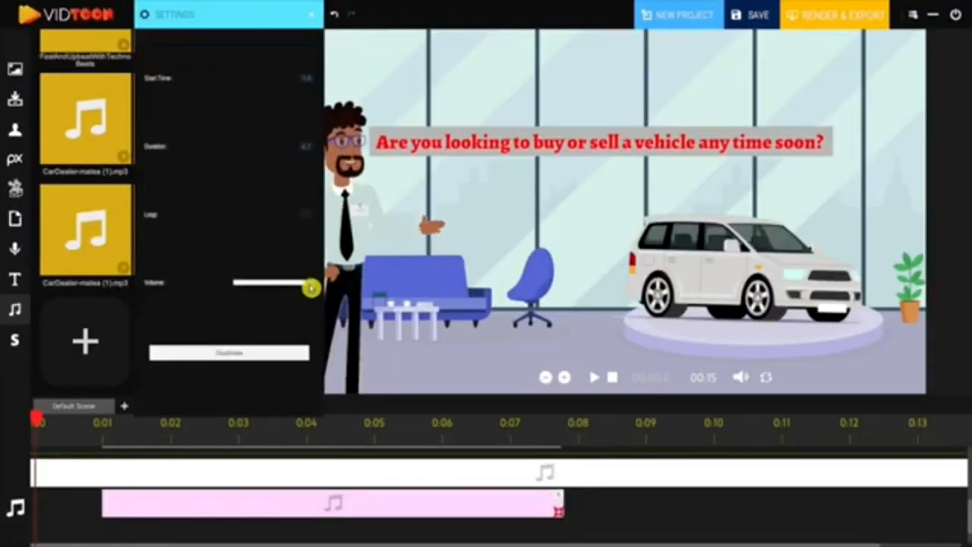
click(594, 378)
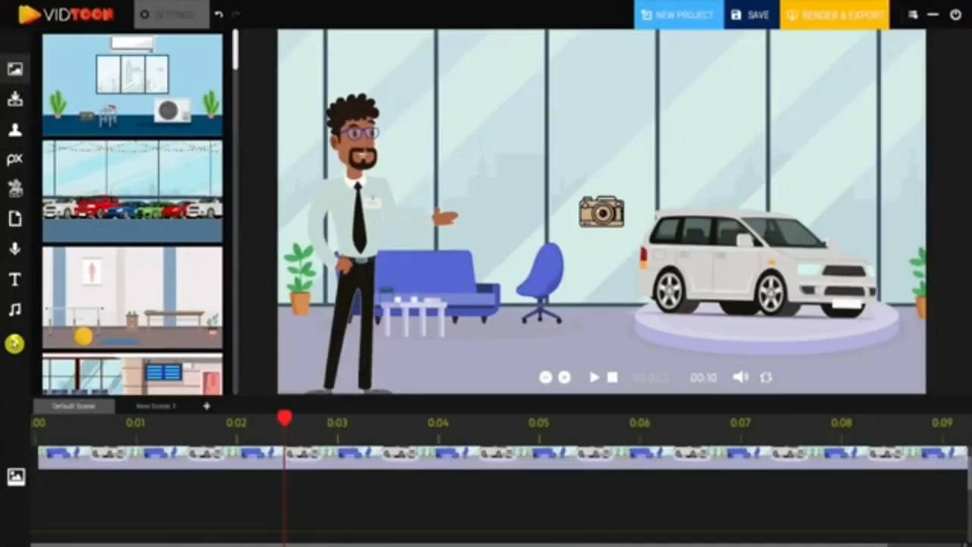
Add a new scene in the scene manager and open it in the timeline
click(14, 343)
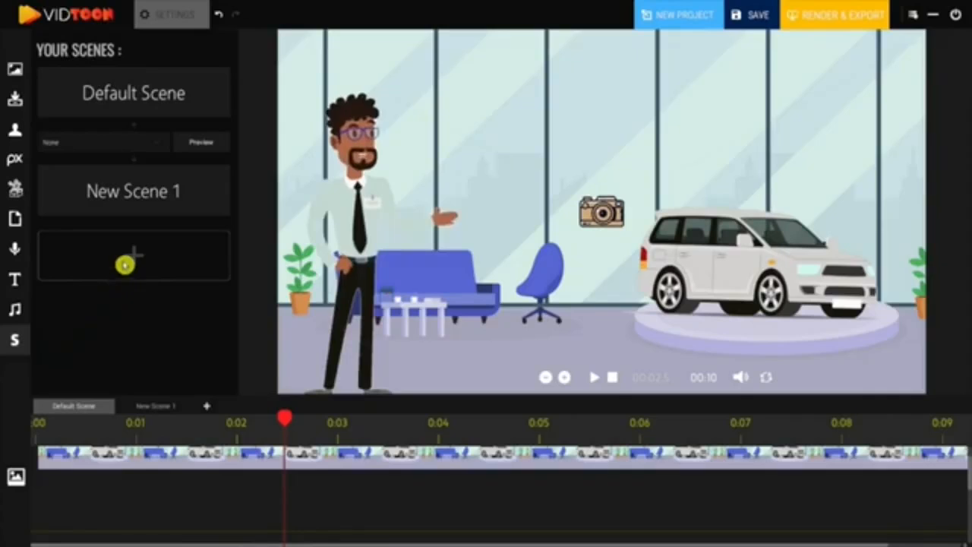
click(140, 253)
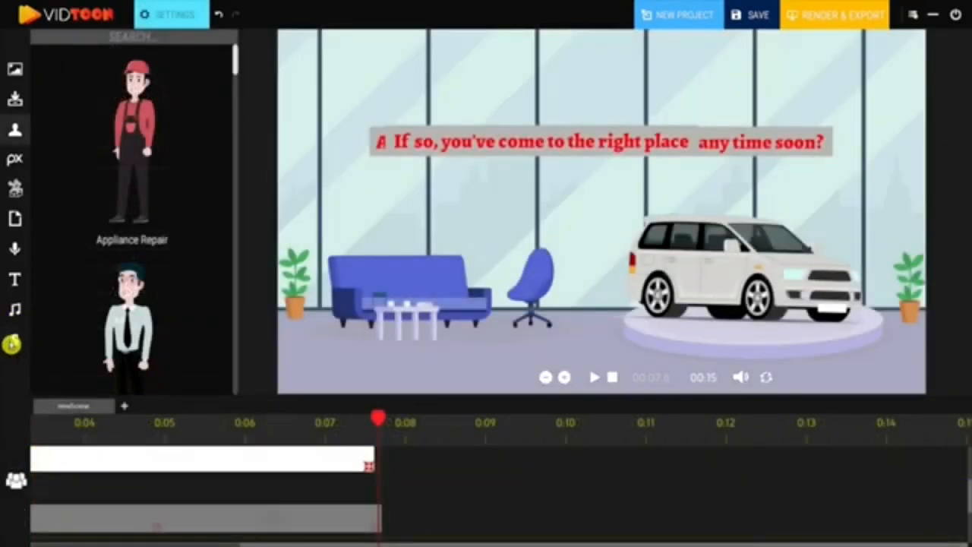
click(203, 429)
click(125, 412)
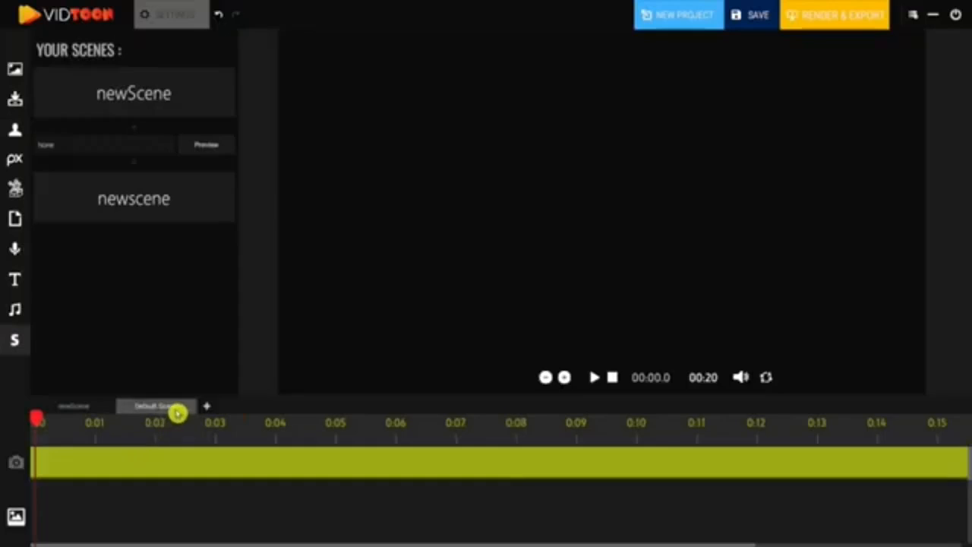
Place the car-lot showroom background into the new scene and stretch it to fill the canvas
click(15, 74)
drag(94, 199, 342, 94)
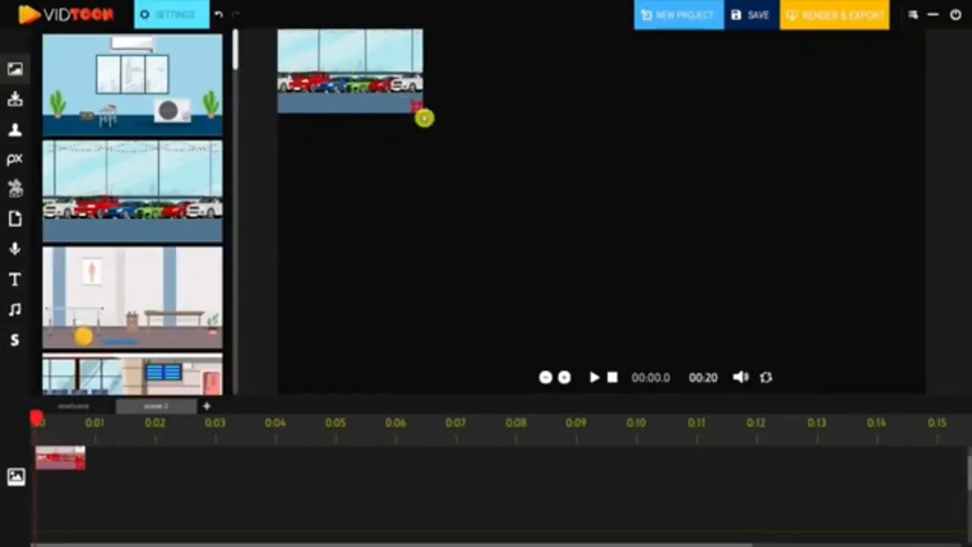
drag(441, 123, 968, 461)
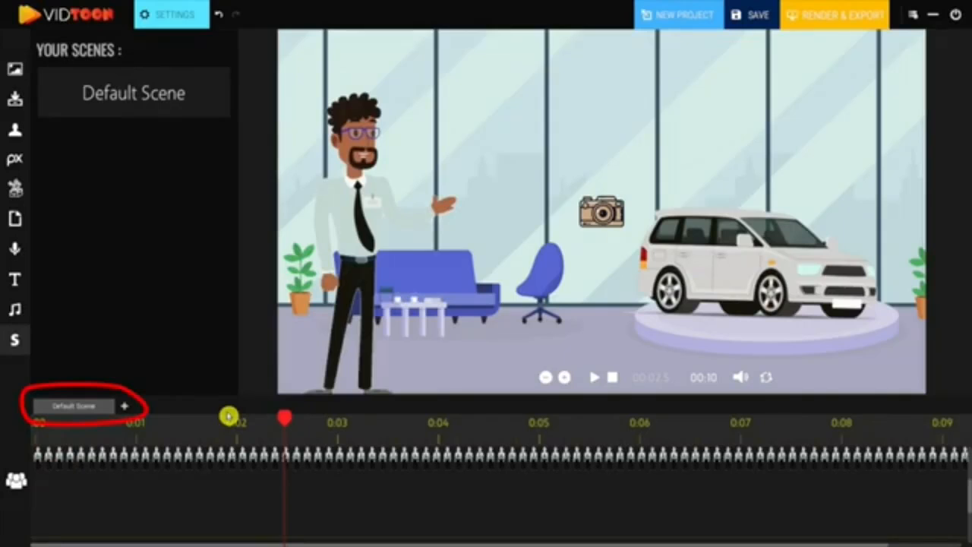
Add another scene to the project and open the scene list with its transition setting
click(126, 407)
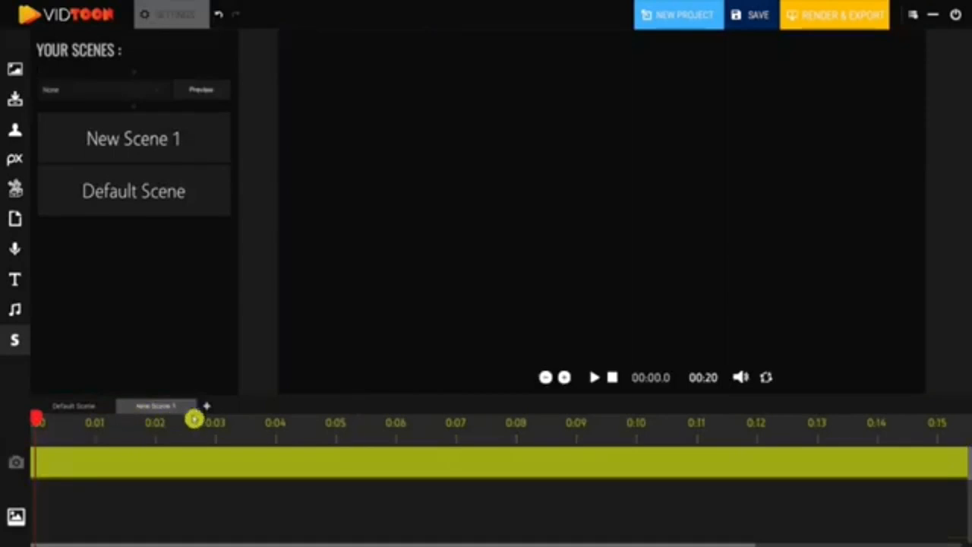
click(211, 411)
double_click(167, 408)
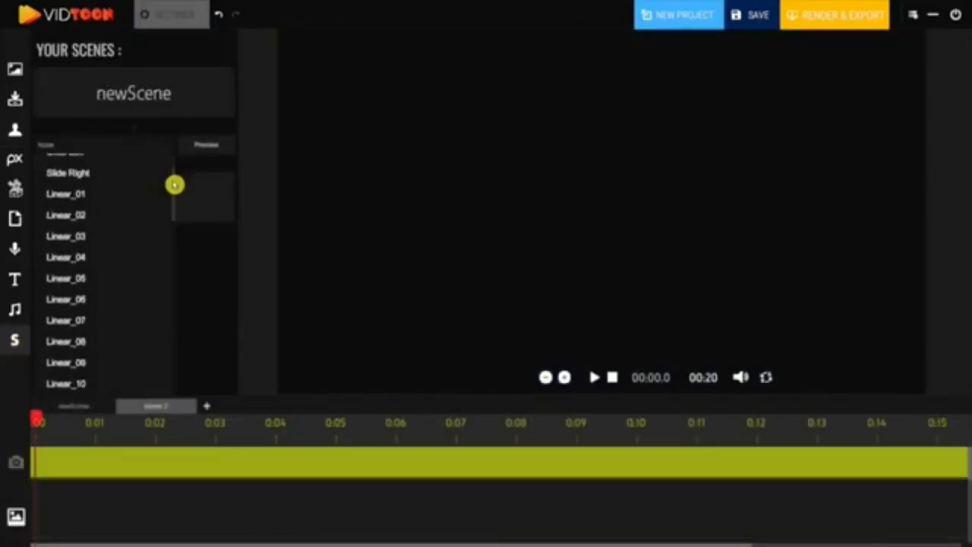
Try the Circle_04 and Circle_06 transitions between the two scenes, previewing each
drag(174, 184, 174, 217)
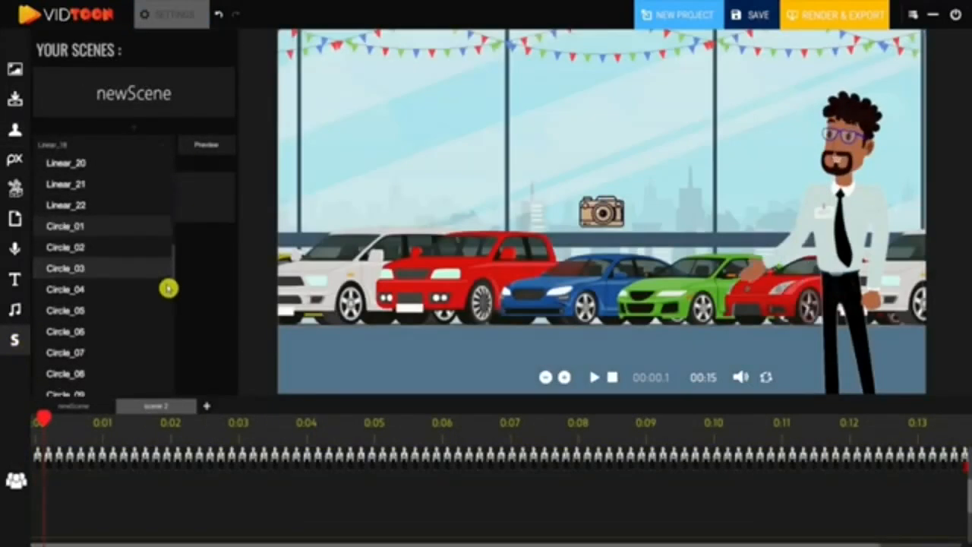
click(96, 260)
click(209, 149)
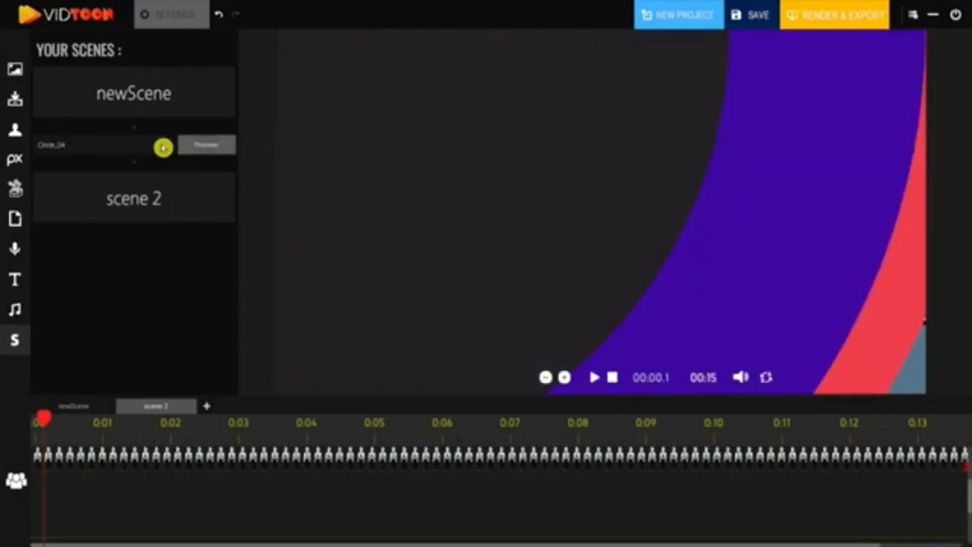
click(163, 147)
scroll(109, 287, down, 2)
scroll(109, 286, down, 1)
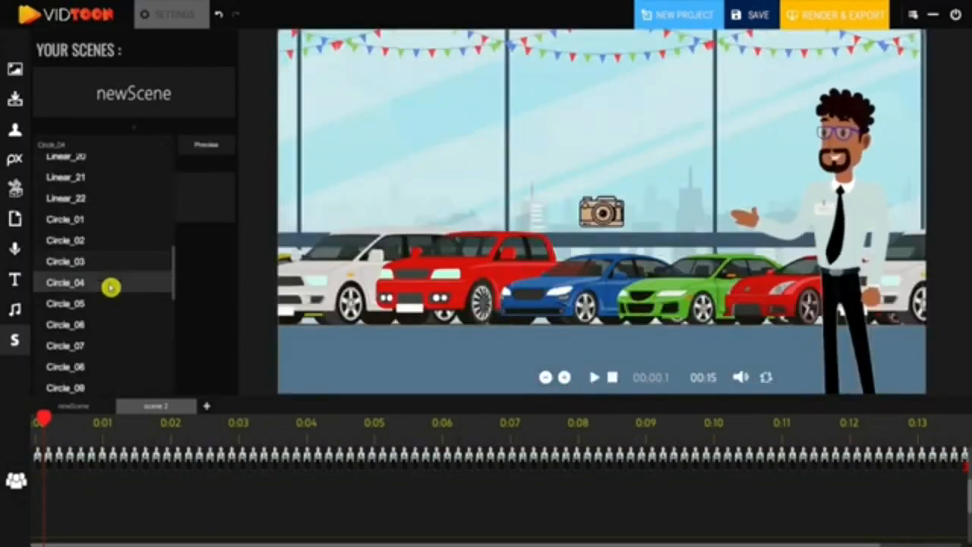
click(87, 285)
click(210, 146)
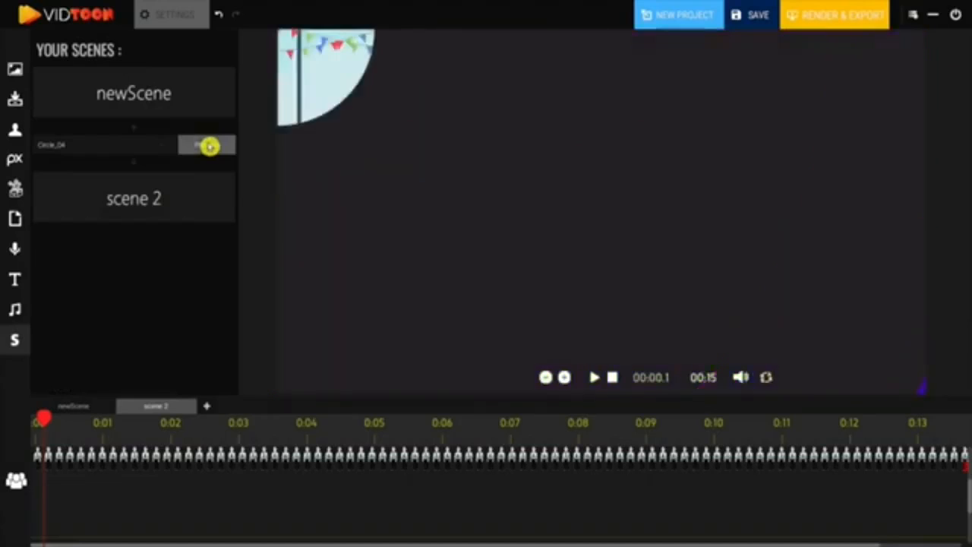
click(168, 147)
click(215, 147)
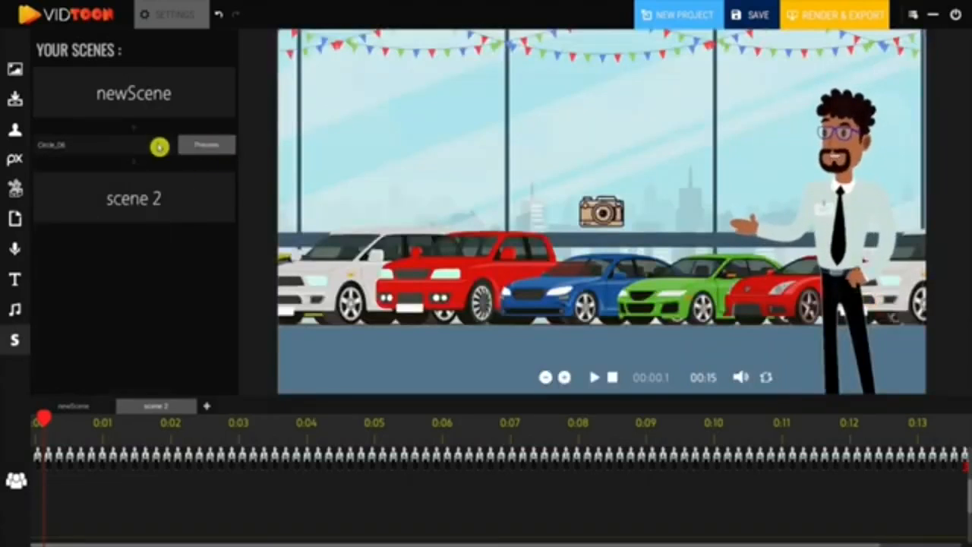
Try a Triangle transition and the Diagonal Squares transition, previewing each
click(160, 148)
scroll(137, 251, down, 1)
scroll(114, 289, down, 3)
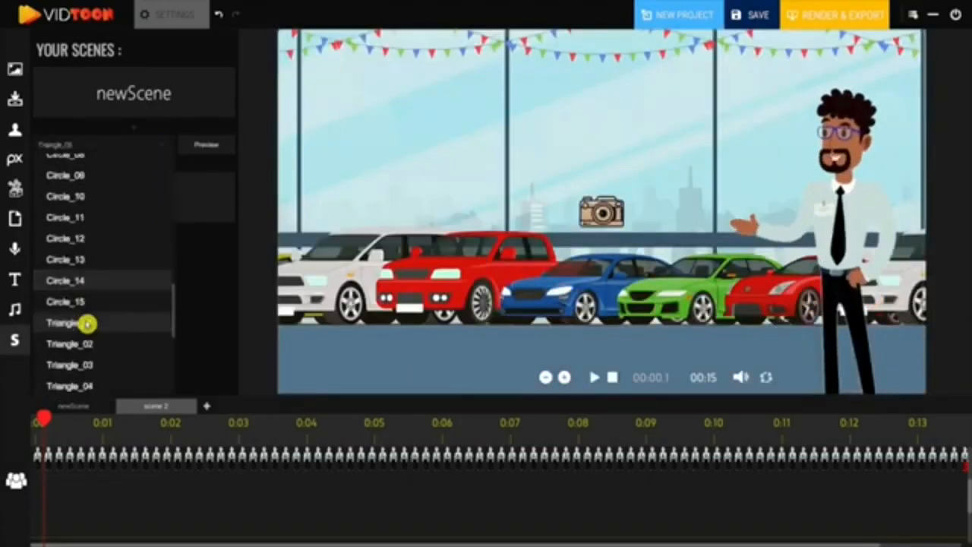
click(202, 145)
click(167, 148)
scroll(100, 244, down, 5)
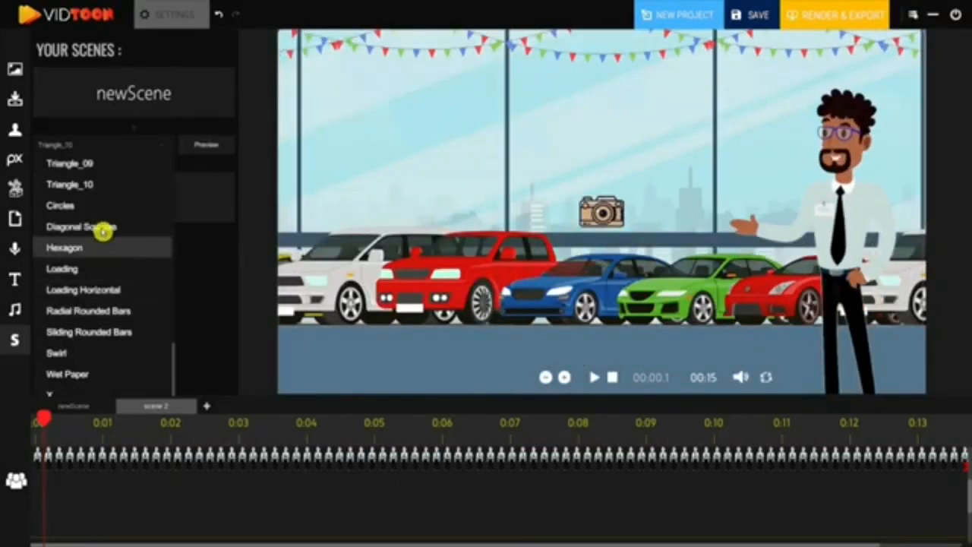
click(99, 225)
click(202, 145)
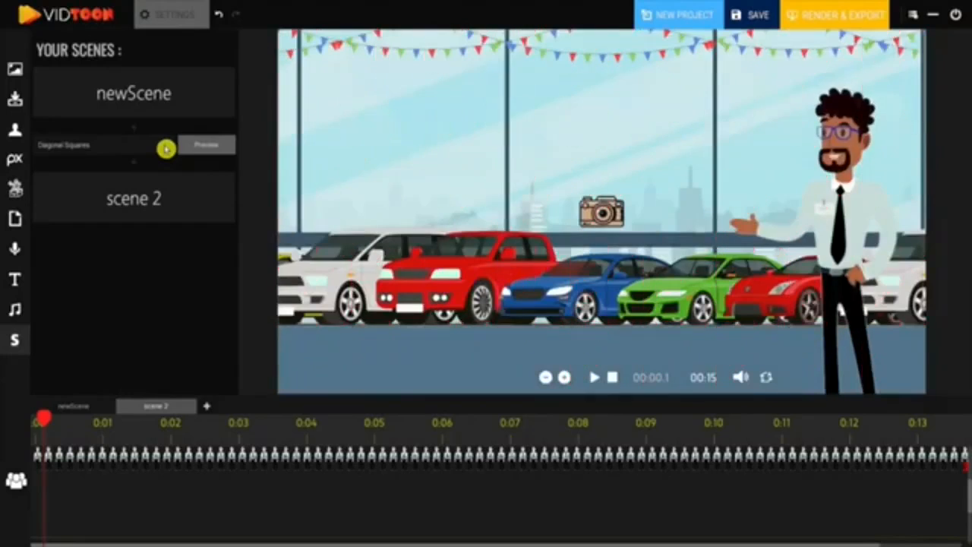
Try the Hexagon and Circles transitions between the scenes, previewing each
click(168, 150)
scroll(98, 277, down, 5)
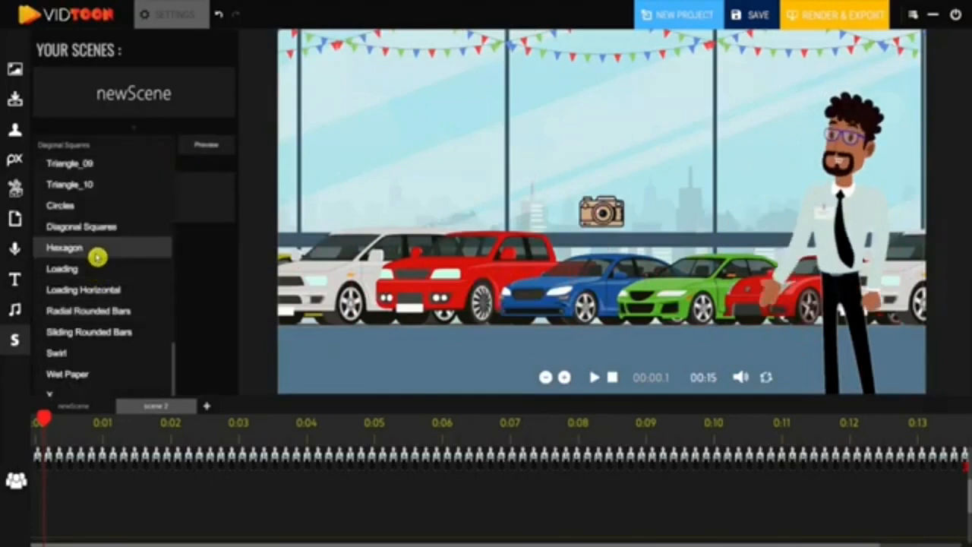
click(97, 248)
click(164, 146)
scroll(84, 205, down, 5)
click(76, 211)
click(207, 149)
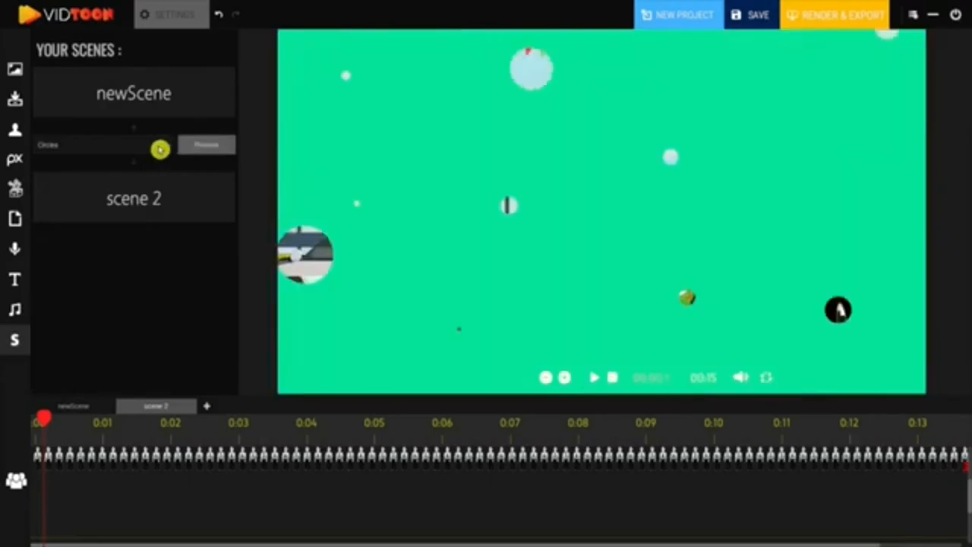
Try the Swirl transition between the scenes
click(159, 147)
scroll(156, 380, down, 5)
click(93, 351)
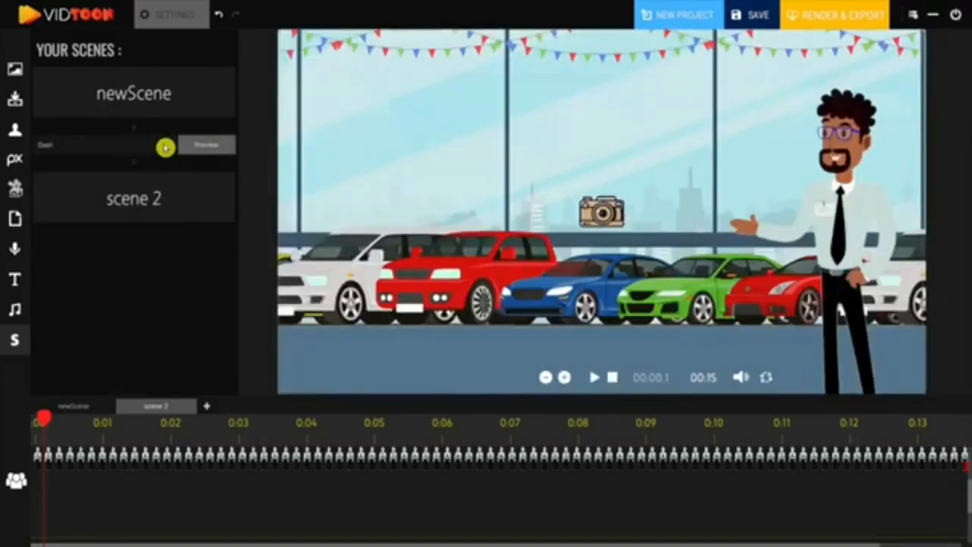
click(160, 147)
Set the scene transition to Wet Paper and preview it
drag(173, 233, 162, 384)
scroll(122, 376, down, 3)
click(76, 373)
click(215, 143)
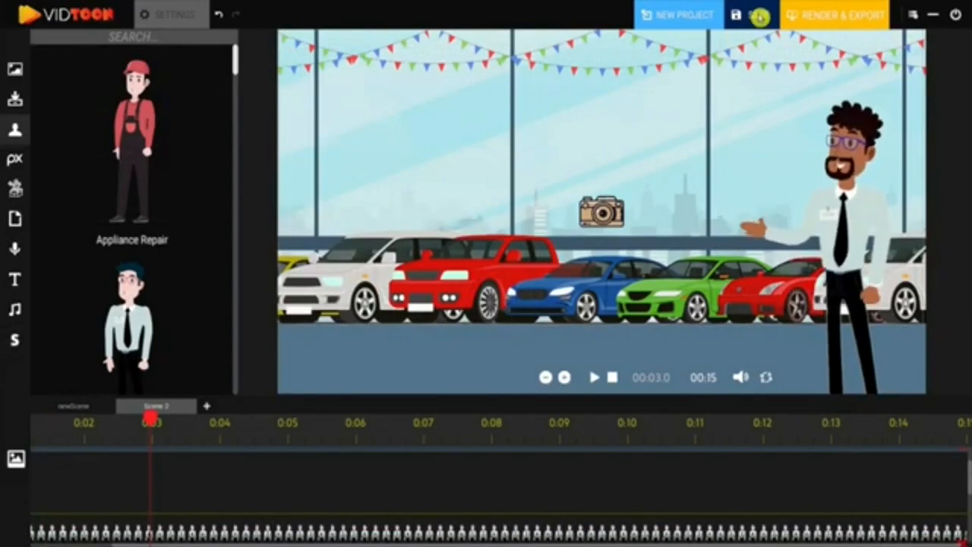
Save the project and switch back to the first scene
click(755, 17)
triple_click(382, 392)
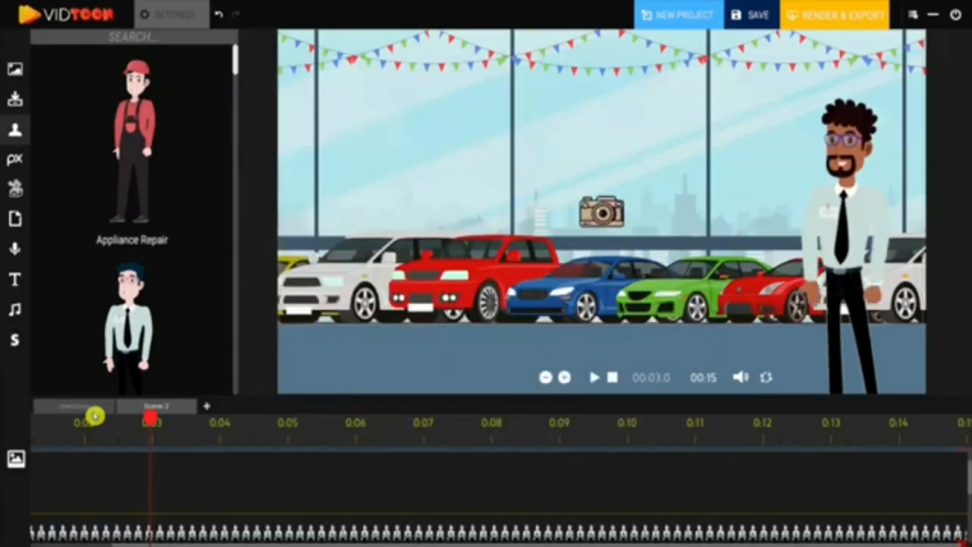
click(97, 408)
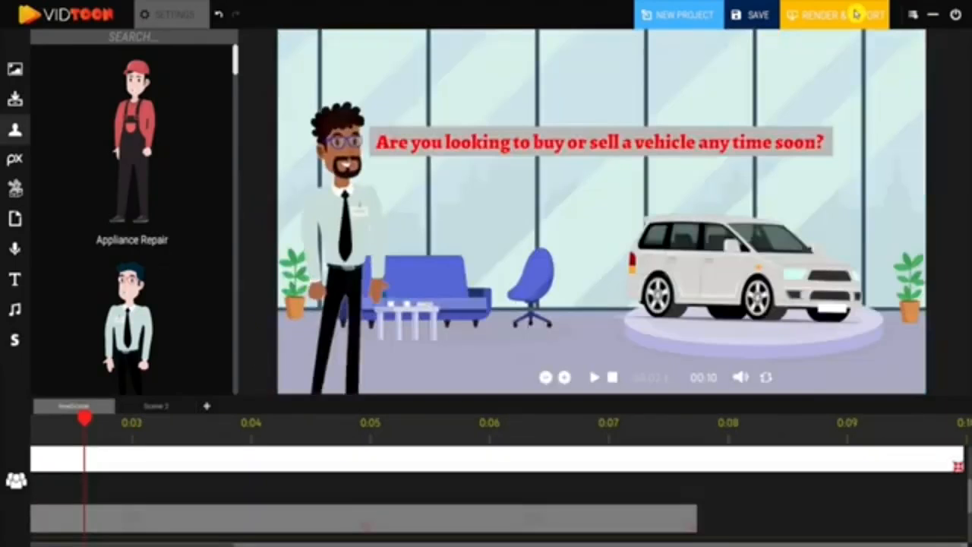
Render and export the video to the Desktop as Output in video file format
click(830, 17)
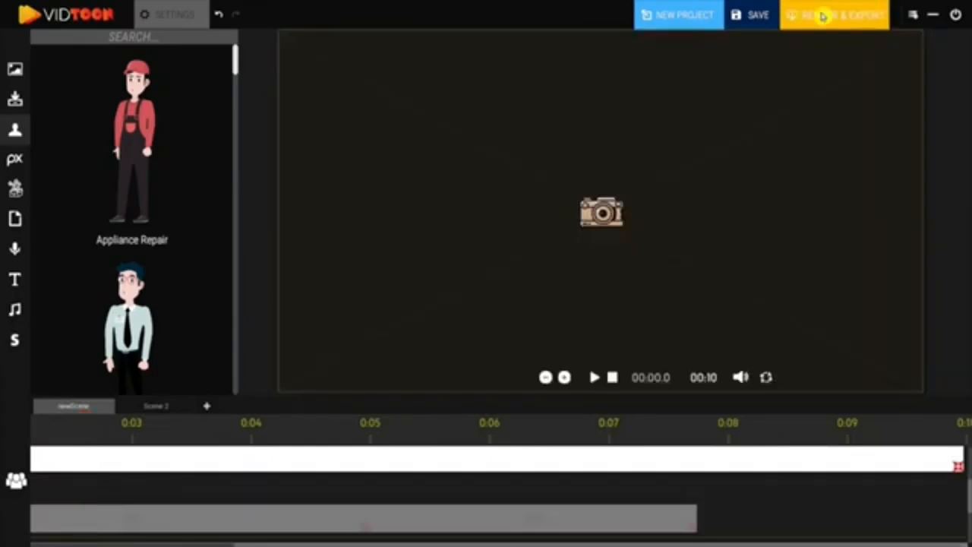
click(825, 17)
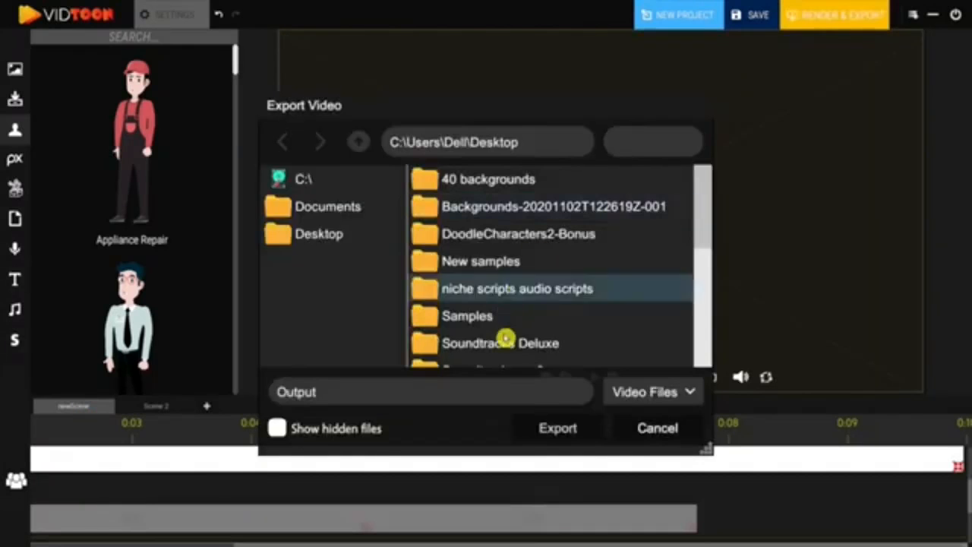
click(557, 428)
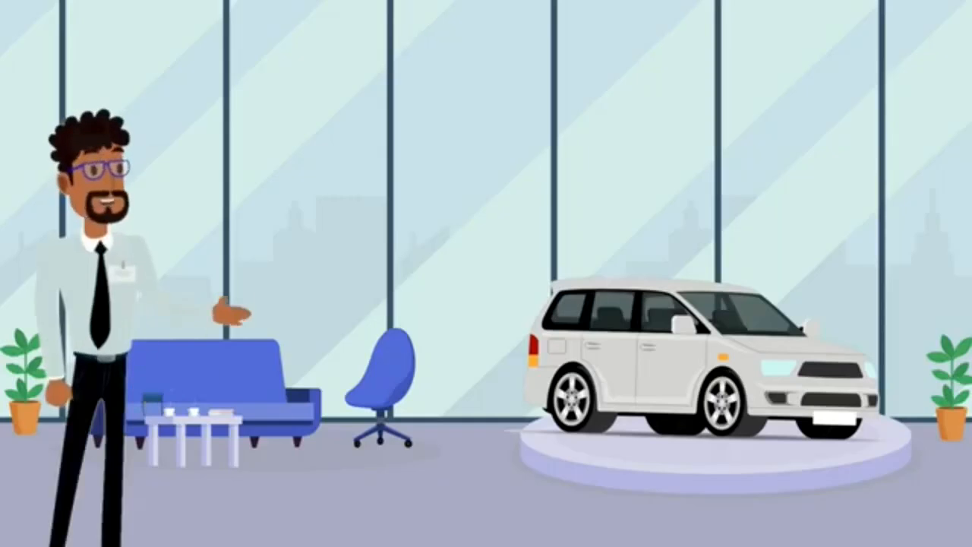